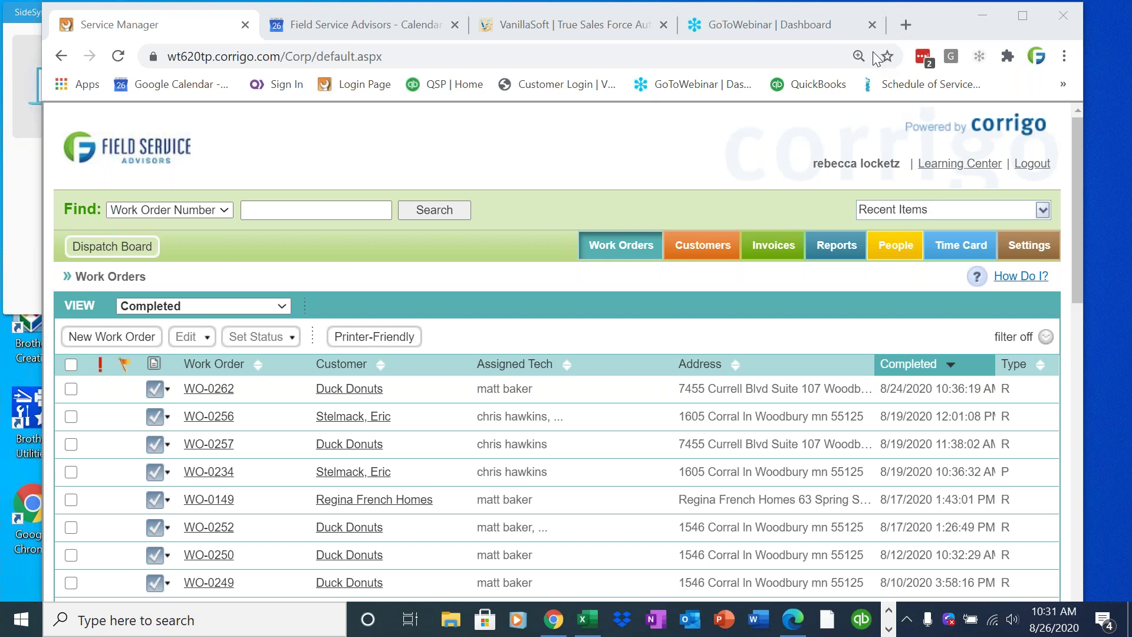
Step: Switch to PowerPoint and open the recent presentation PPT IFSM original-Field Service Advisors, dismissing the device notification
{"action": "left_click", "coordinate": [721, 621]}
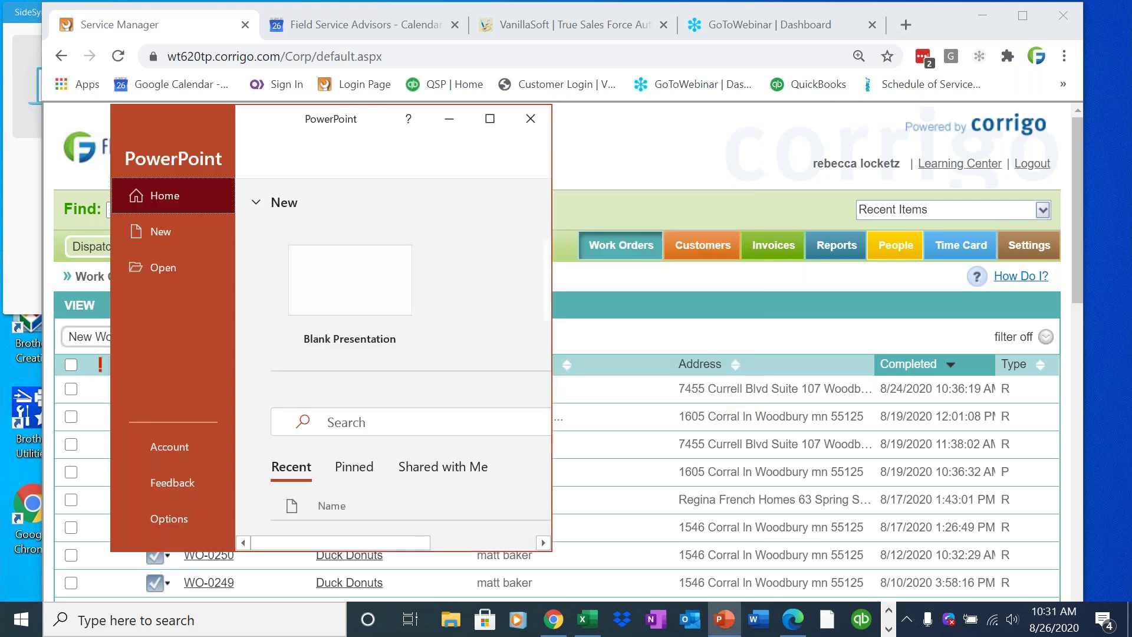
{"action": "left_click", "coordinate": [489, 118]}
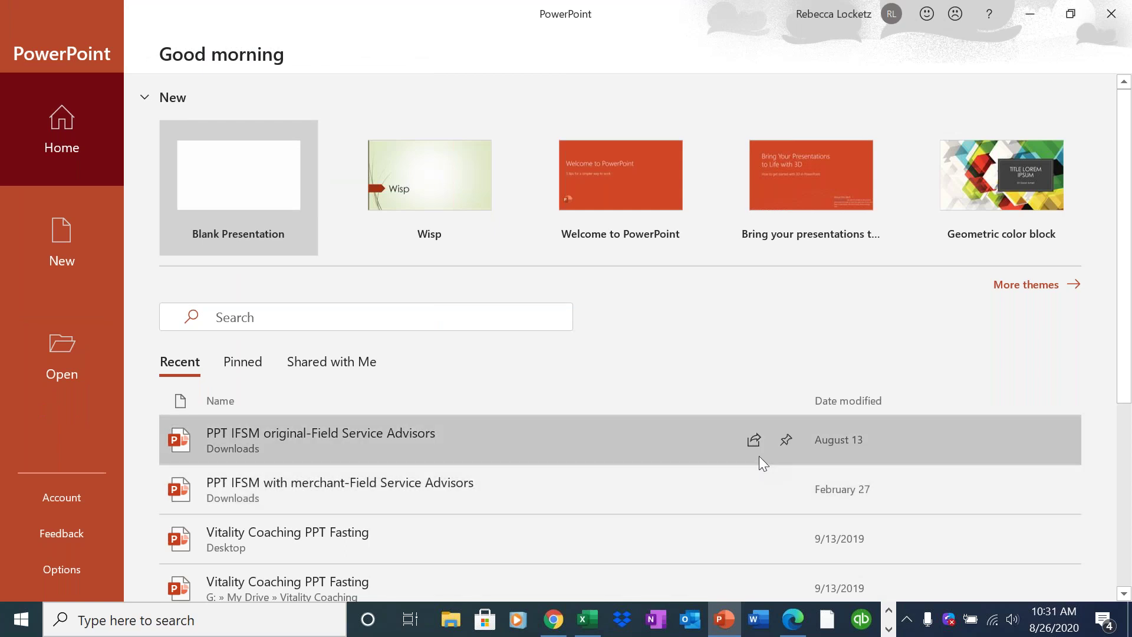
{"action": "left_click", "coordinate": [613, 429]}
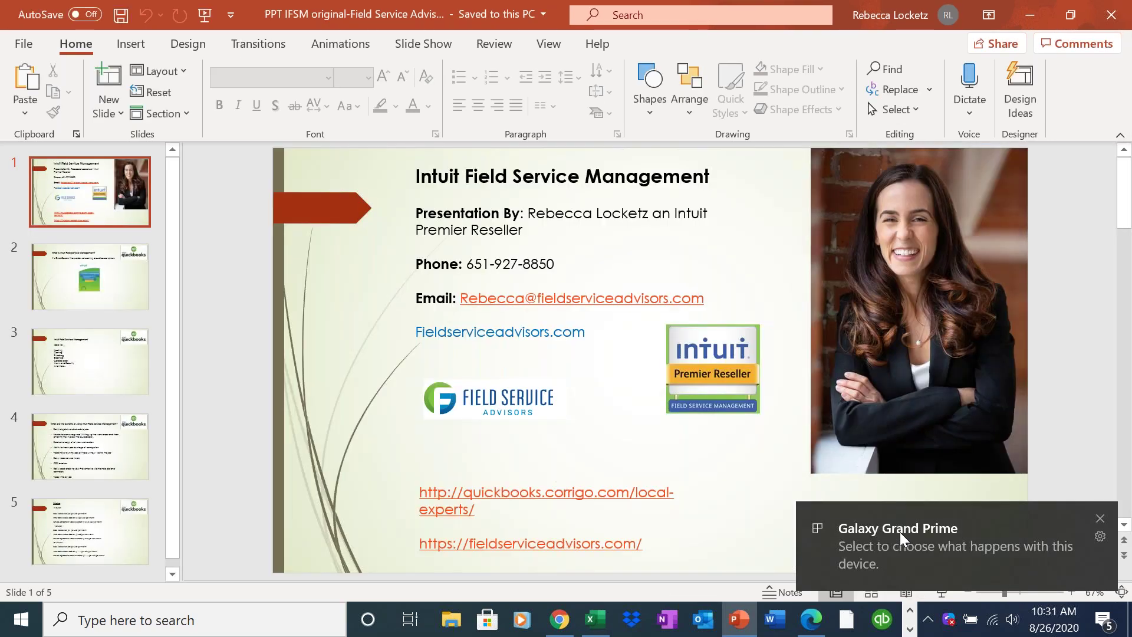
{"action": "left_click", "coordinate": [900, 531]}
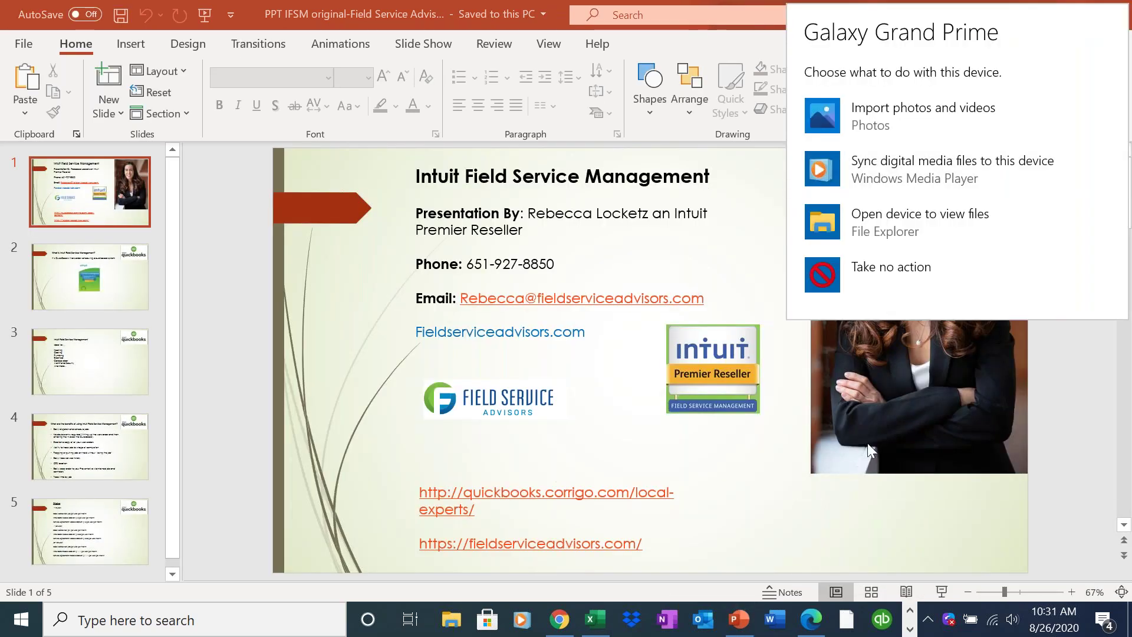
{"action": "left_click", "coordinate": [899, 559]}
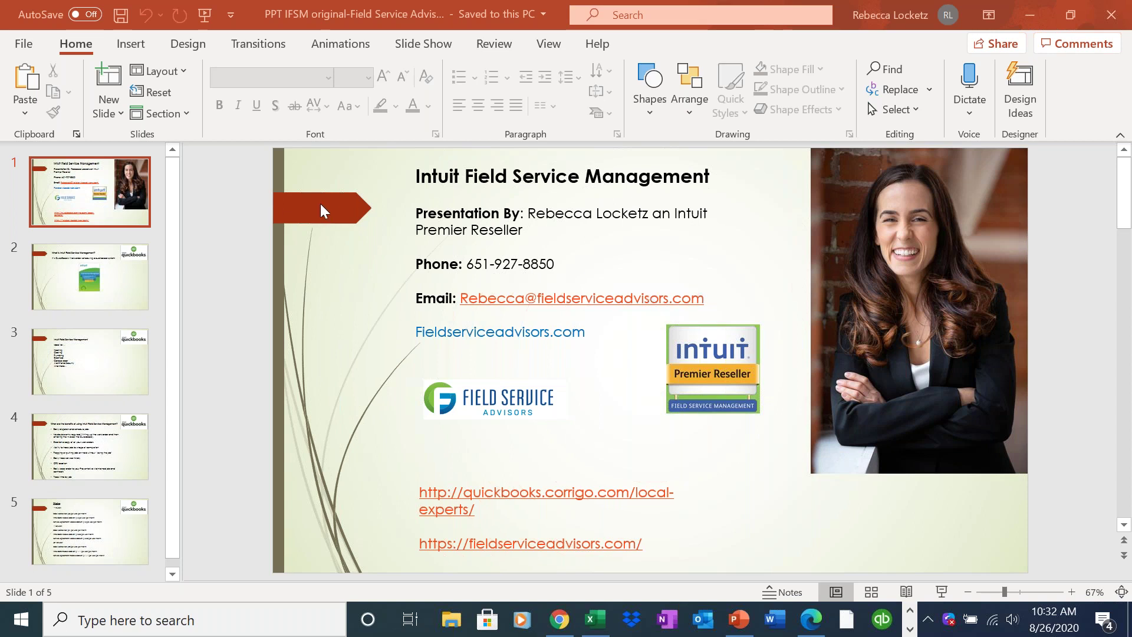
Step: Return to the Corrigo page in Chrome and look through the completed work orders
{"action": "left_click", "coordinate": [1024, 8]}
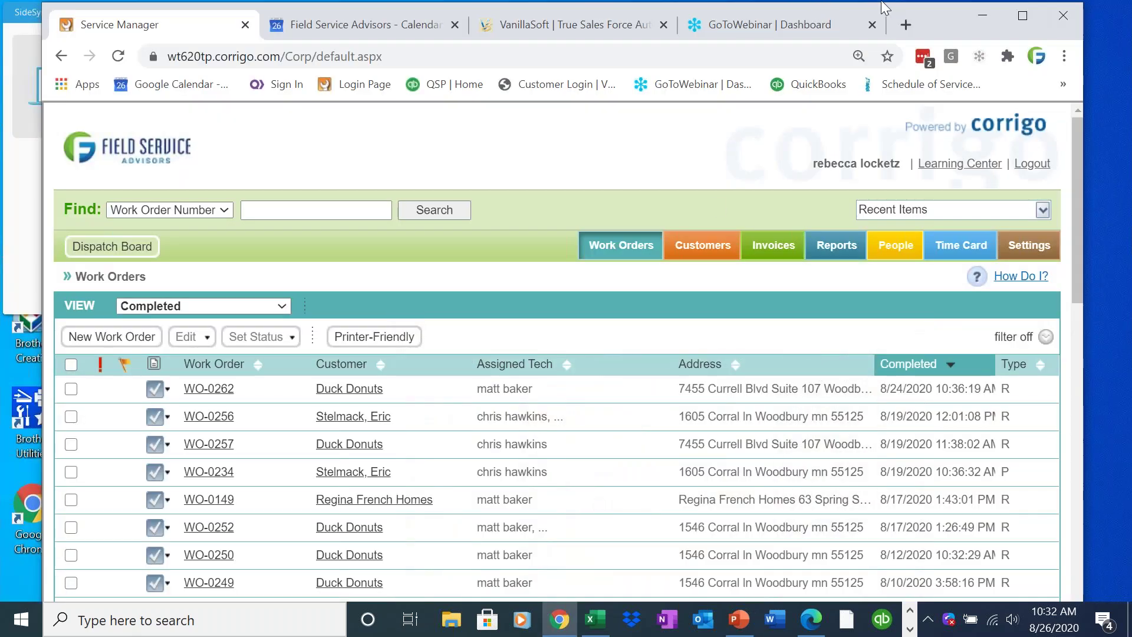
{"action": "left_click_drag", "start_coordinate": [935, 18], "coordinate": [936, 9]}
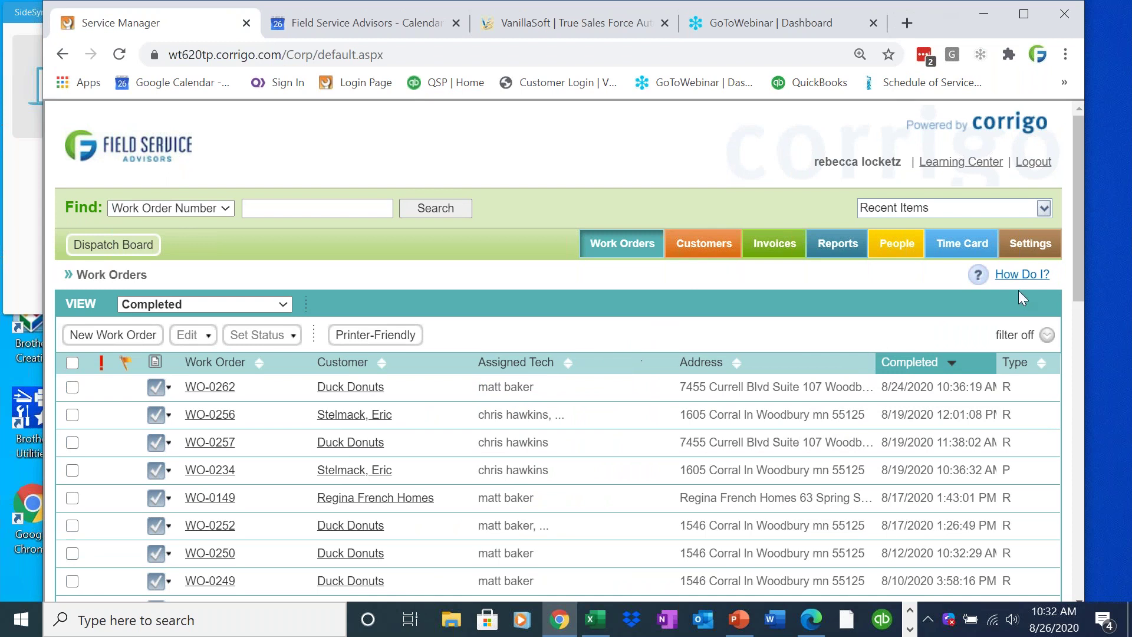
{"action": "left_click_drag", "start_coordinate": [1076, 239], "coordinate": [1070, 282]}
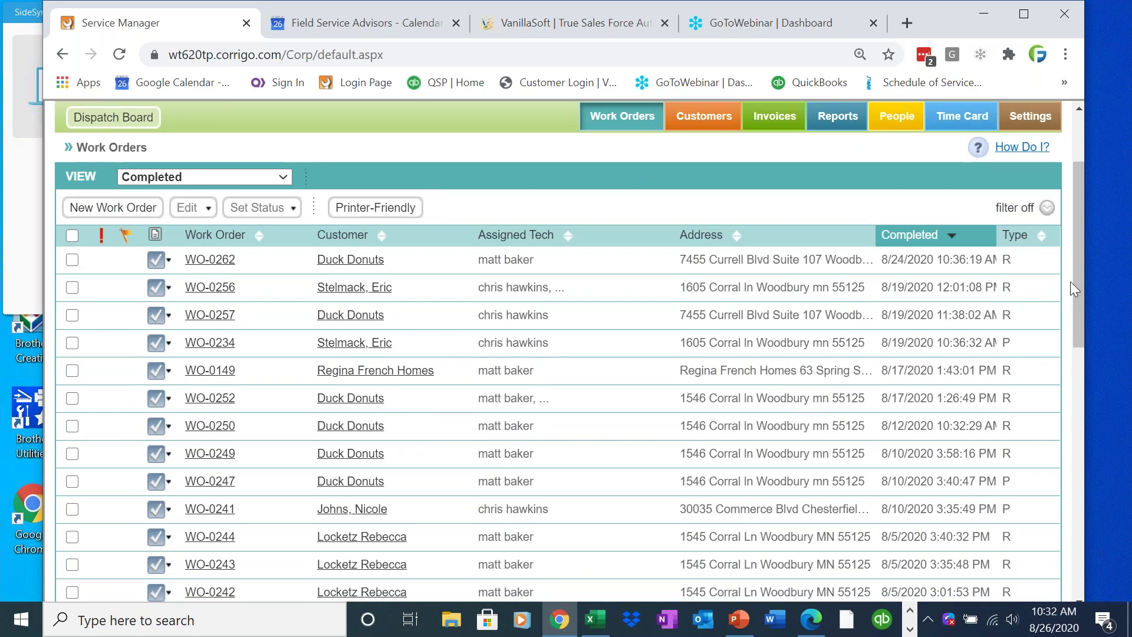
{"action": "left_click", "coordinate": [1119, 69]}
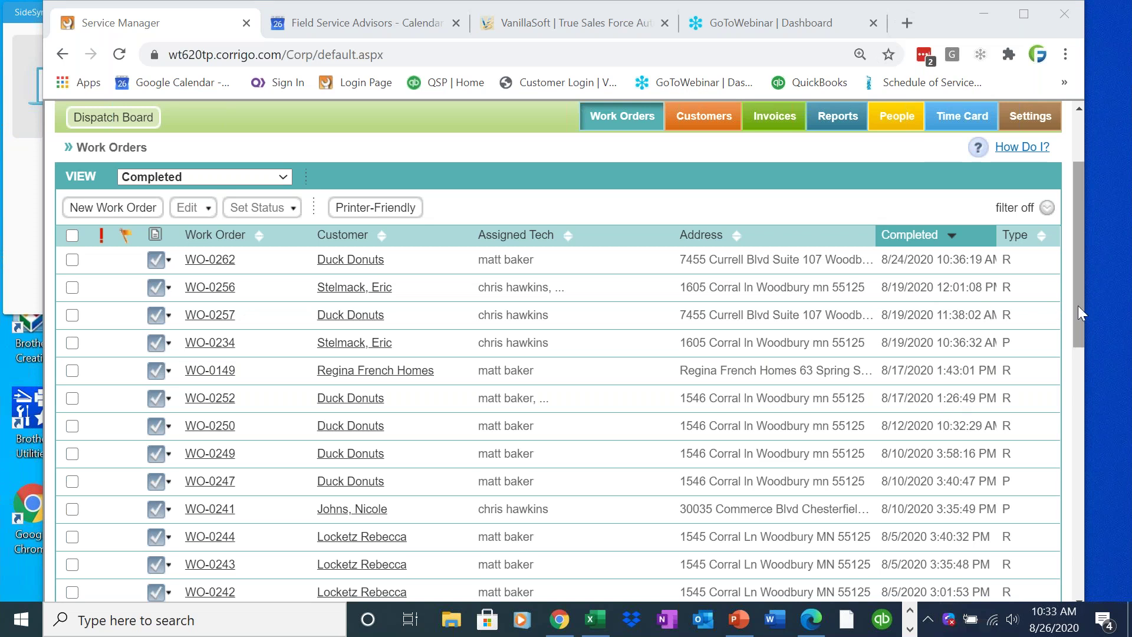
{"action": "left_click_drag", "start_coordinate": [1078, 305], "coordinate": [1098, 256]}
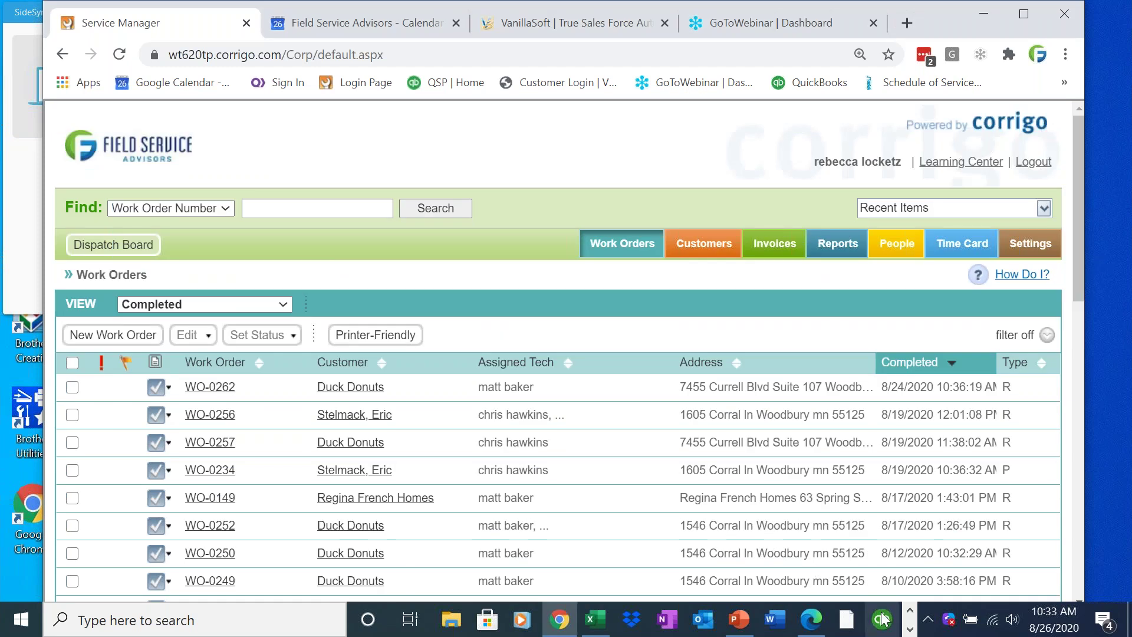
Step: Switch to QuickBooks and view the options available for Intuit Field Svc. Integration
{"action": "left_click", "coordinate": [910, 629]}
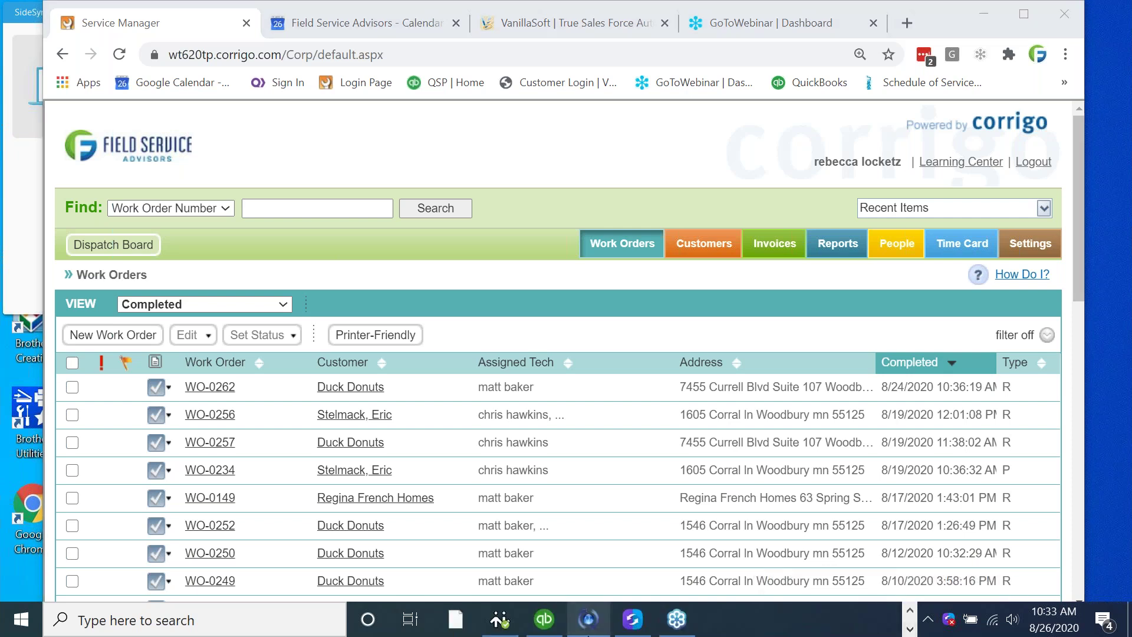
{"action": "mouse_move", "coordinate": [554, 626]}
{"action": "left_click", "coordinate": [545, 566]}
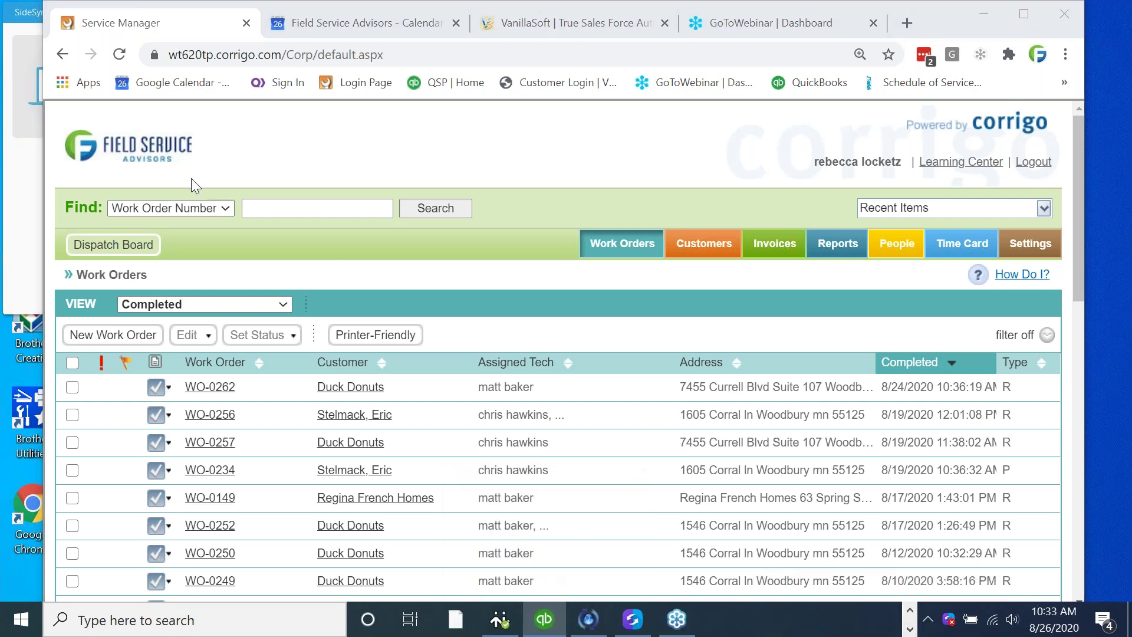
{"action": "left_click", "coordinate": [21, 35]}
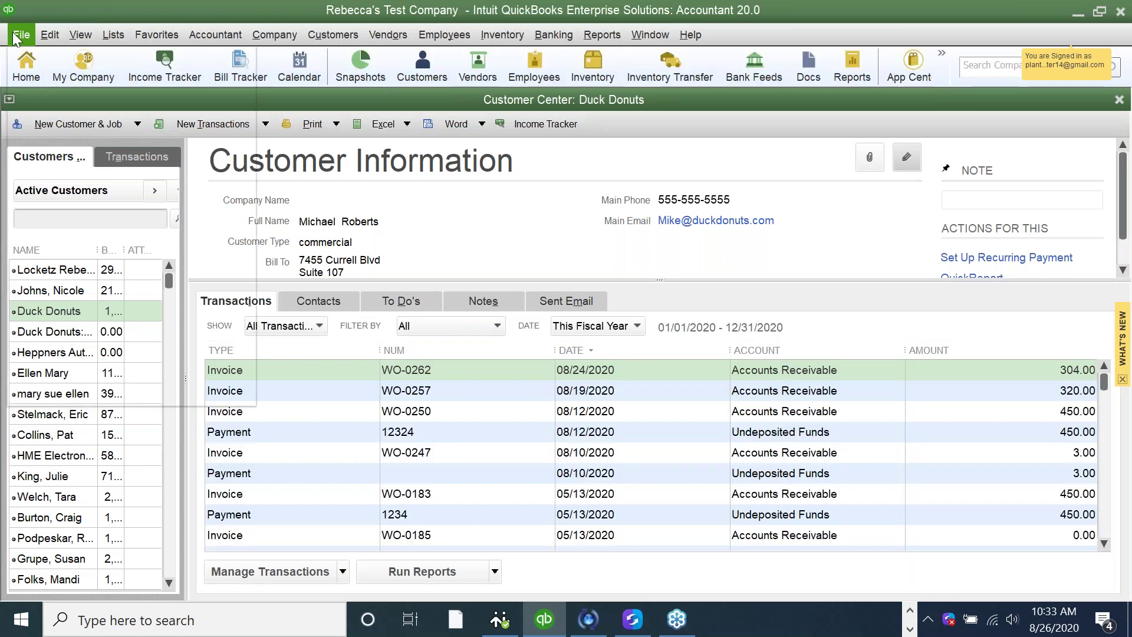
{"action": "mouse_move", "coordinate": [64, 364]}
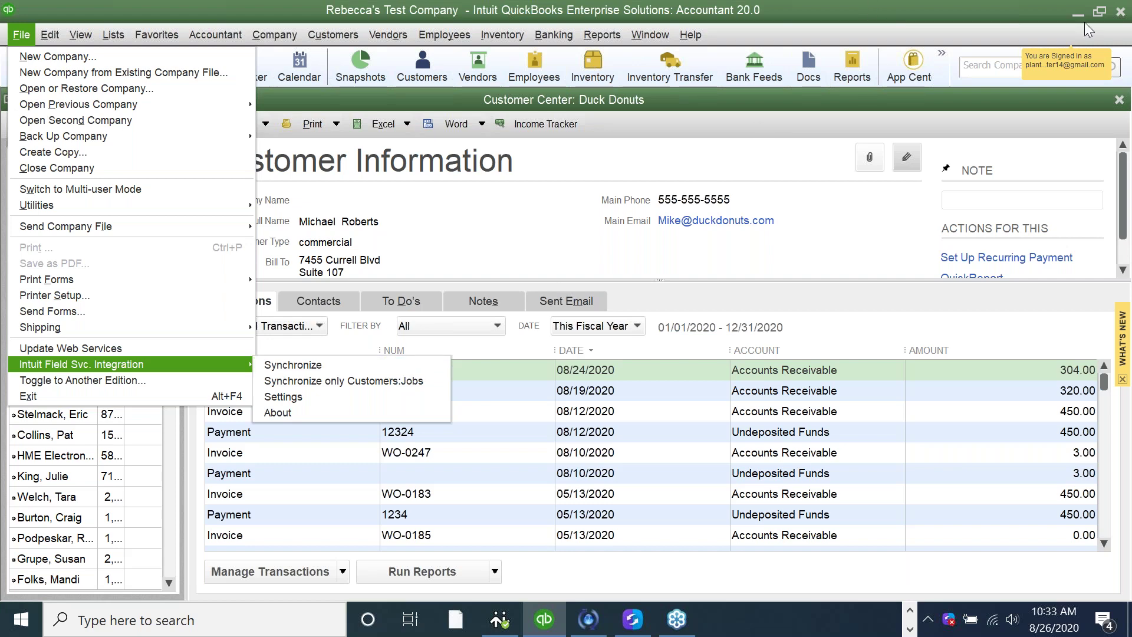
{"action": "left_click", "coordinate": [1125, 52]}
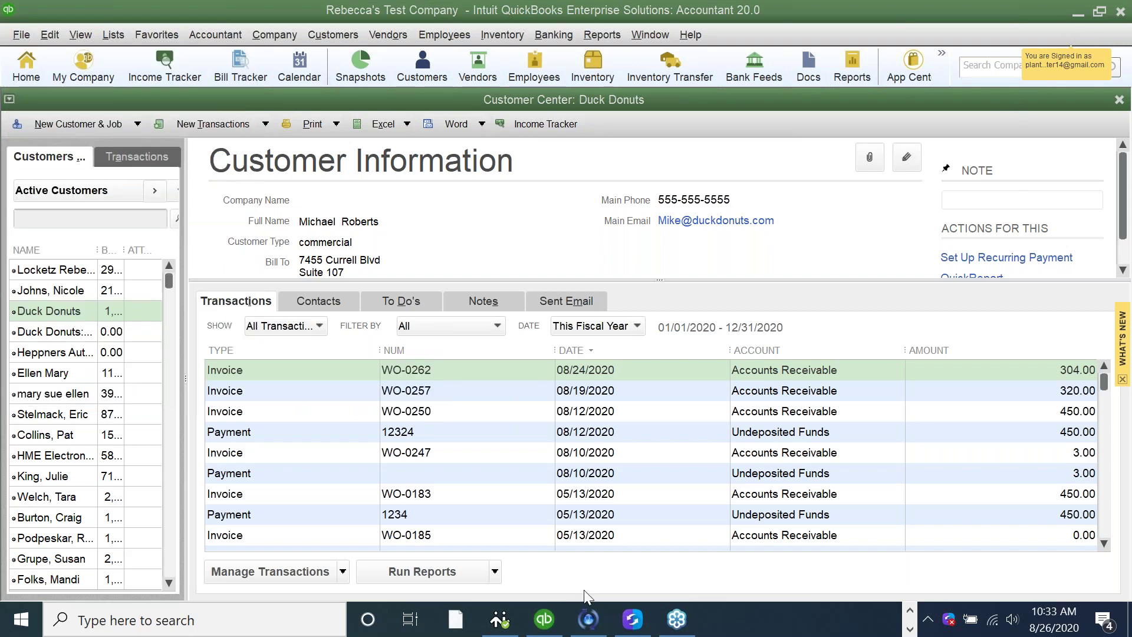
Step: Switch back to Corrigo in Chrome and sign in to the account again
{"action": "left_click", "coordinate": [910, 609]}
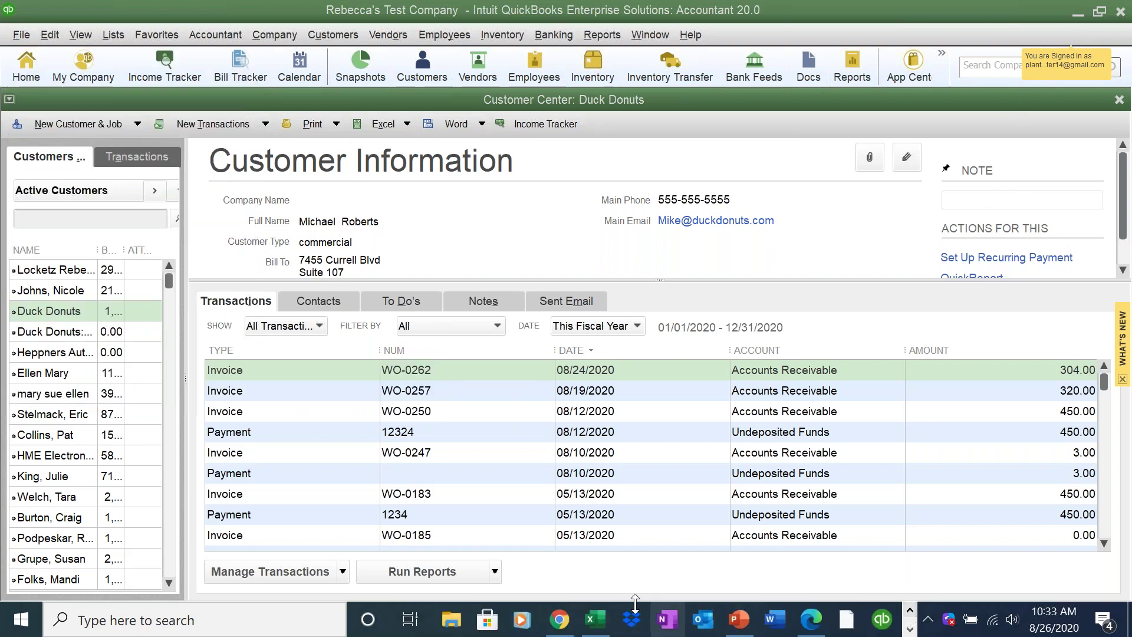
{"action": "mouse_move", "coordinate": [560, 618]}
{"action": "left_click", "coordinate": [573, 575]}
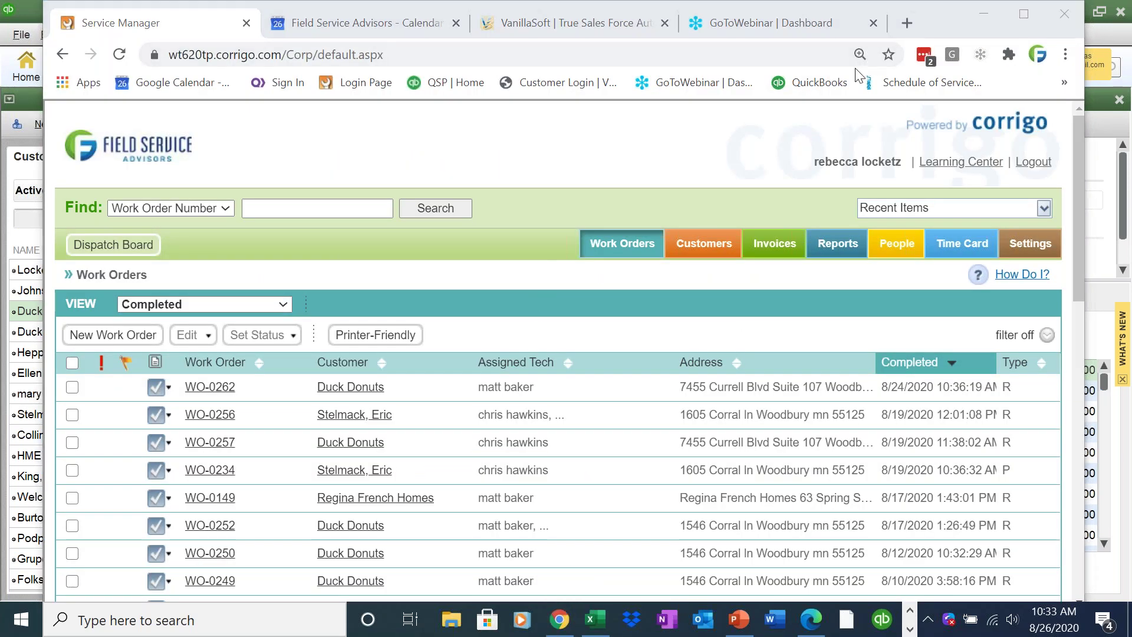
{"action": "left_click", "coordinate": [705, 251]}
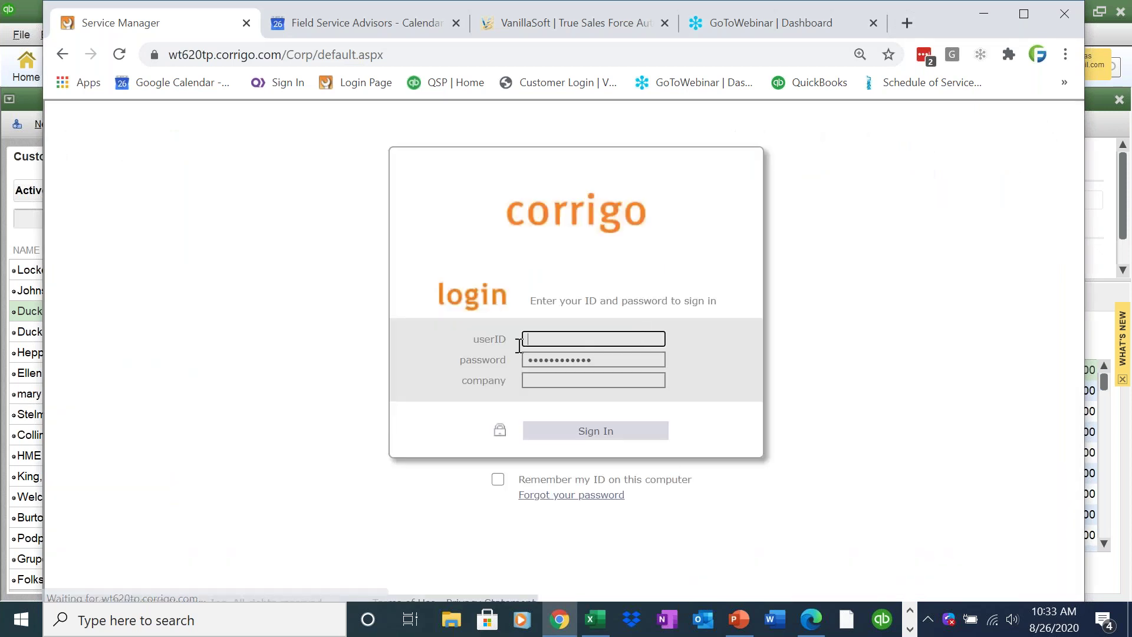
{"action": "left_click", "coordinate": [589, 433]}
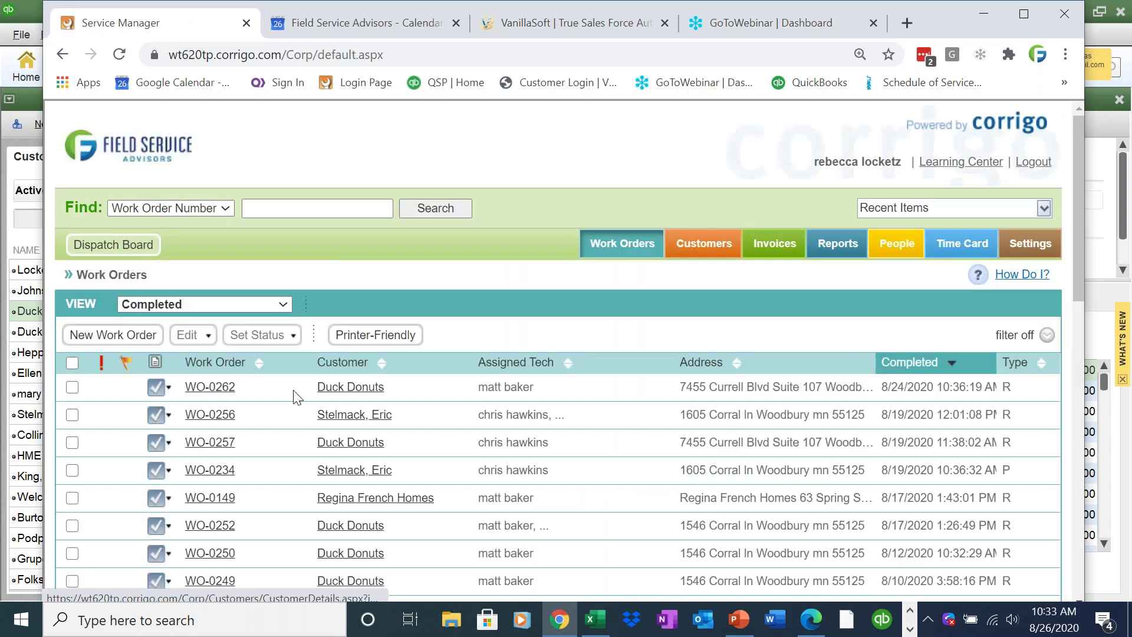
Step: Open the Duck Donuts customer record from the completed work orders and review its details
{"action": "left_click", "coordinate": [347, 388]}
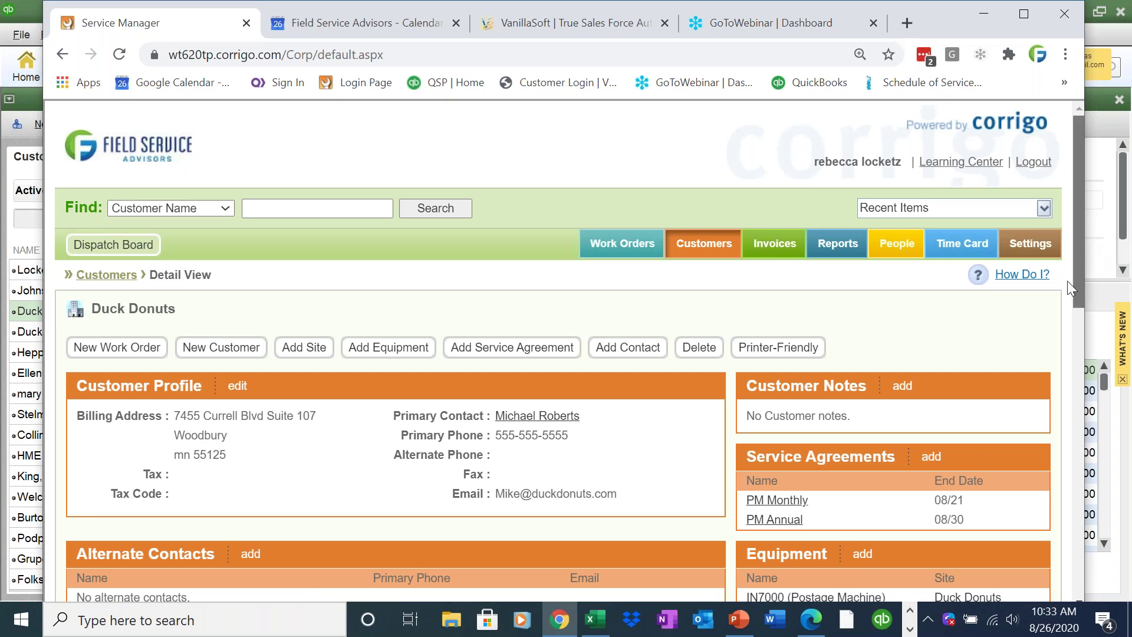
{"action": "scroll", "coordinate": [1067, 281], "scroll_direction": "down", "scroll_amount": 5}
{"action": "scroll", "coordinate": [1068, 292], "scroll_direction": "up", "scroll_amount": 4}
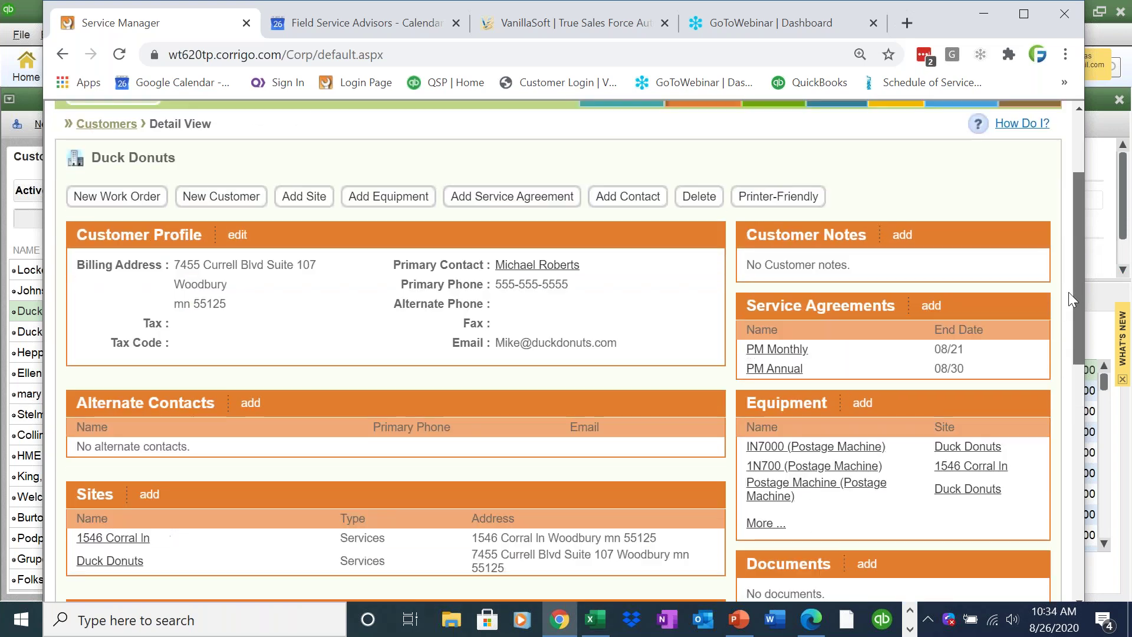
Step: Start a new work order for Duck Donuts, choose its first listed site and advance to the Problem stage
{"action": "left_click", "coordinate": [98, 270]}
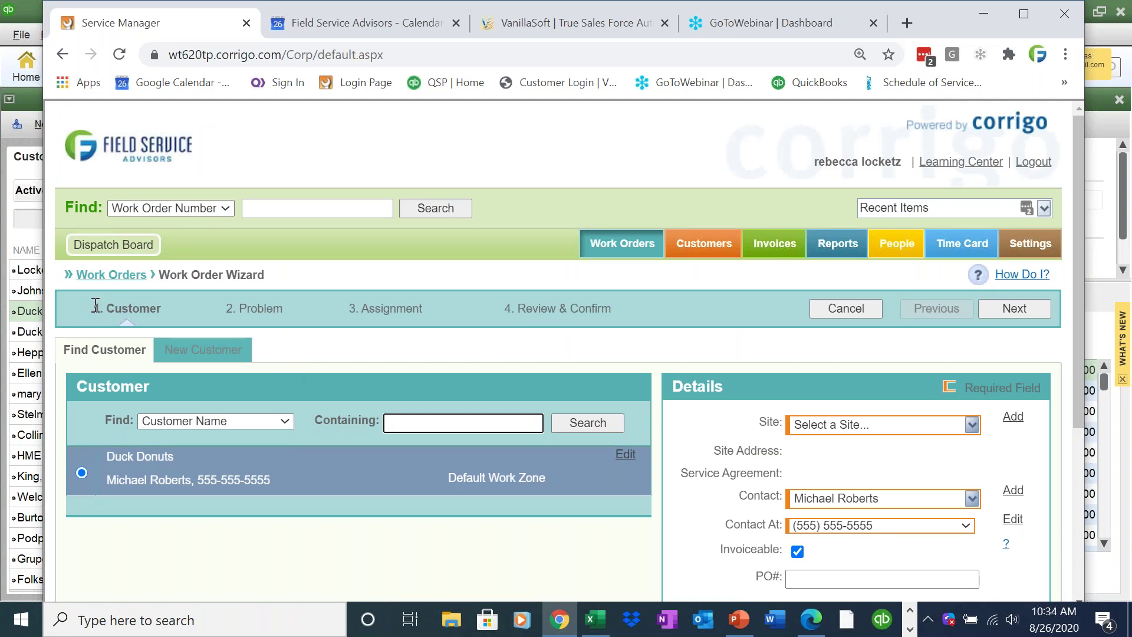
{"action": "left_click_drag", "start_coordinate": [95, 304], "coordinate": [149, 316]}
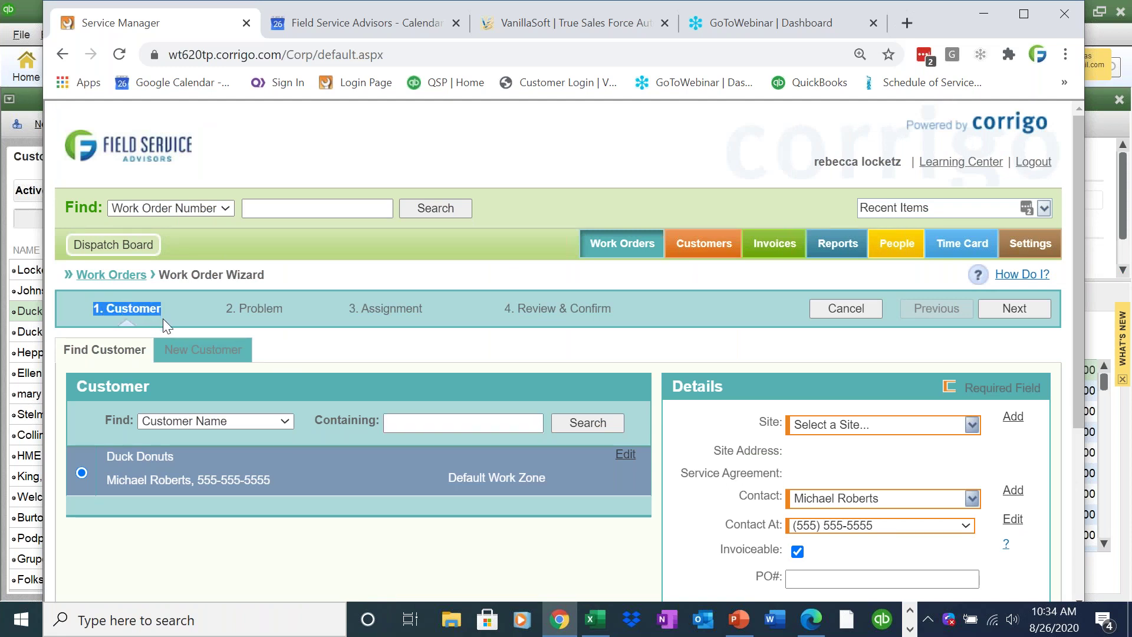
{"action": "left_click", "coordinate": [223, 310]}
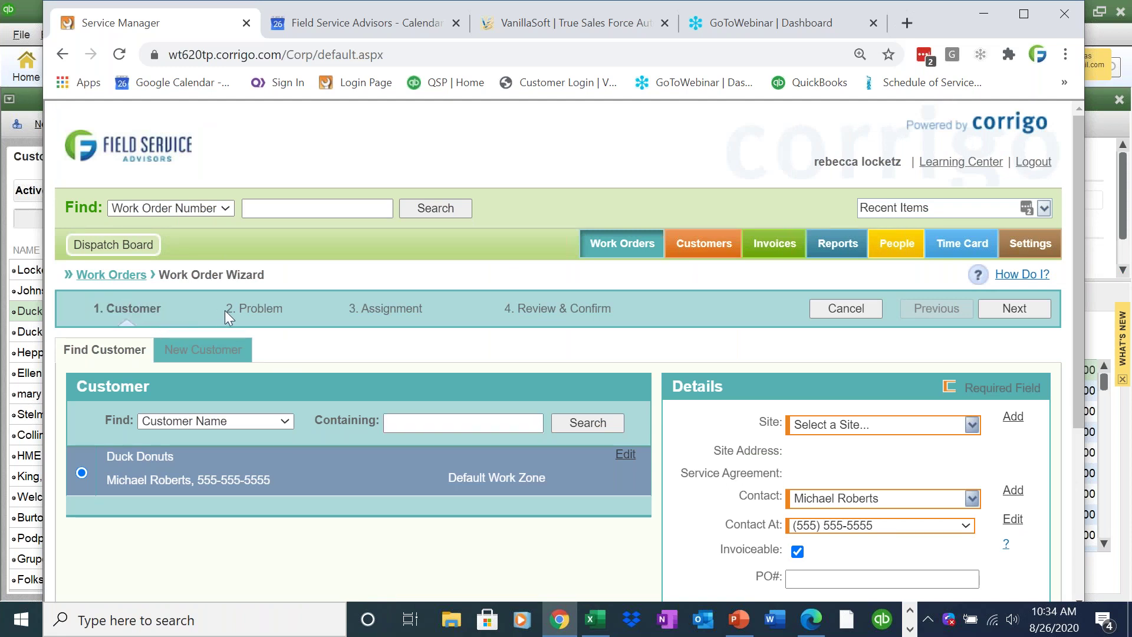
{"action": "left_click", "coordinate": [347, 313]}
{"action": "left_click_drag", "start_coordinate": [1080, 267], "coordinate": [1073, 339]}
{"action": "left_click", "coordinate": [902, 325]}
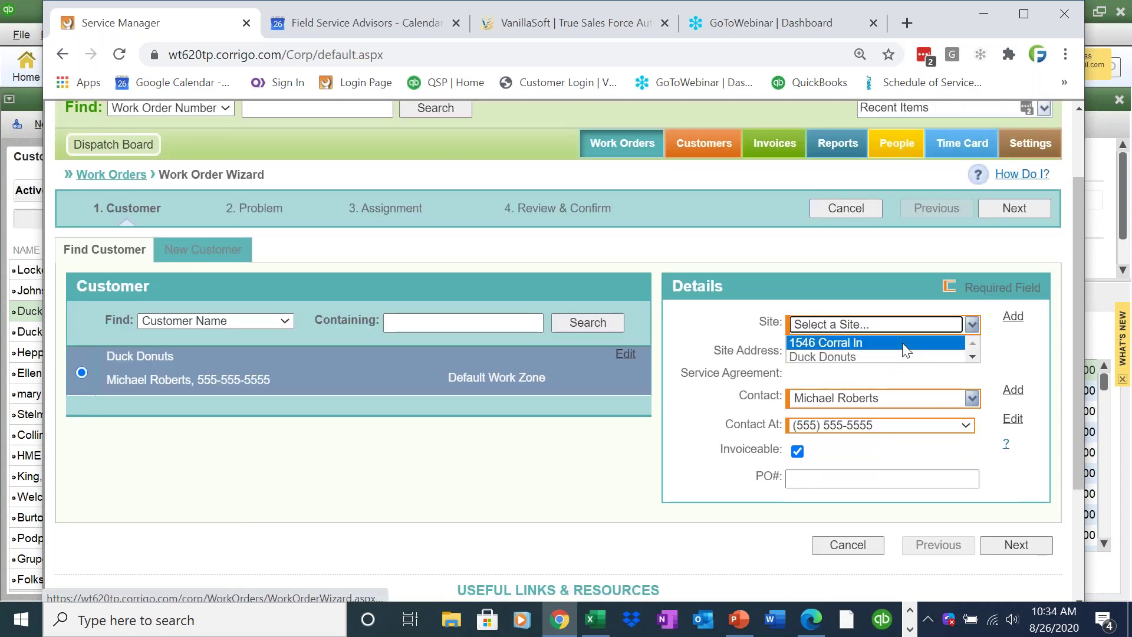
{"action": "left_click", "coordinate": [903, 344]}
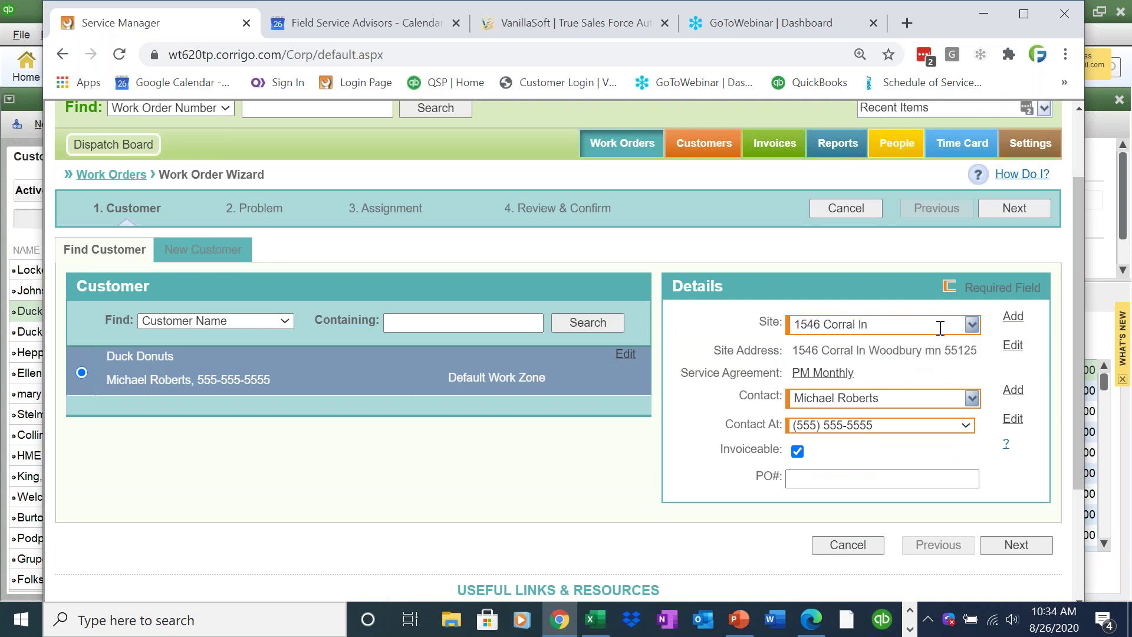
{"action": "left_click", "coordinate": [1010, 209]}
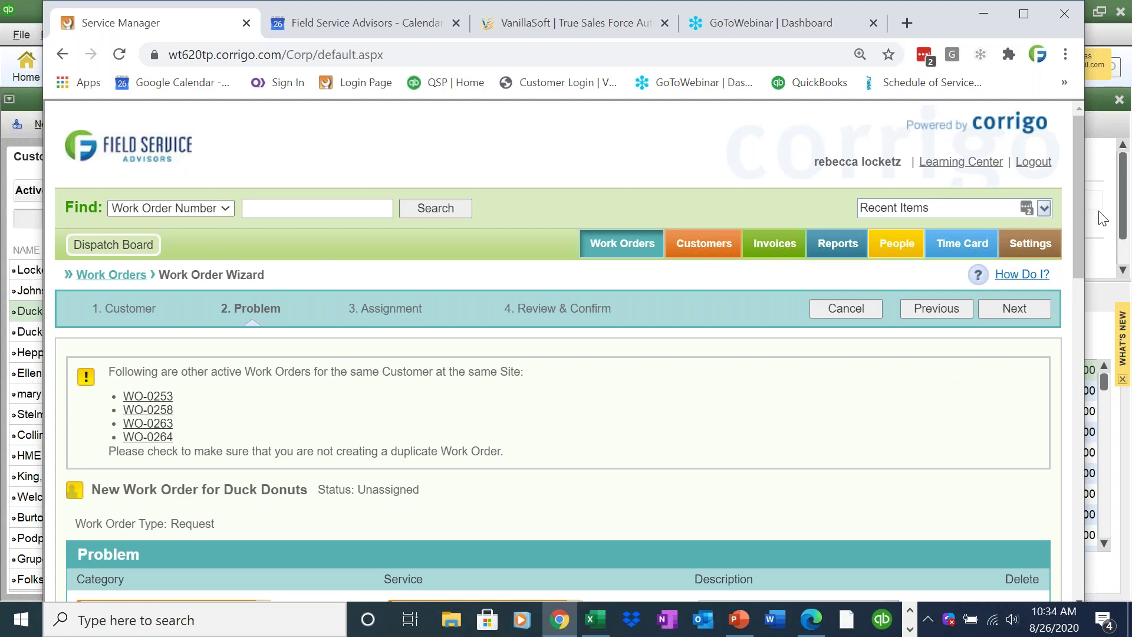
Step: Set the problem category to Service/Repair and the service to No cool
{"action": "left_click_drag", "start_coordinate": [1073, 218], "coordinate": [1069, 326]}
{"action": "left_click", "coordinate": [226, 298]}
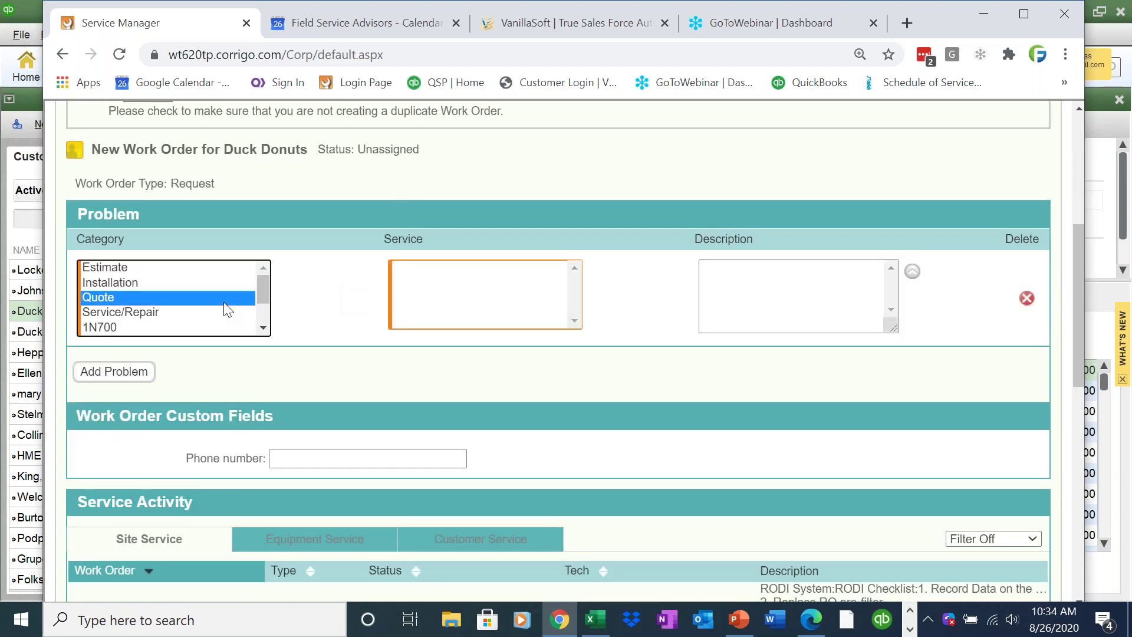
{"action": "left_click", "coordinate": [221, 311]}
{"action": "left_click", "coordinate": [426, 299]}
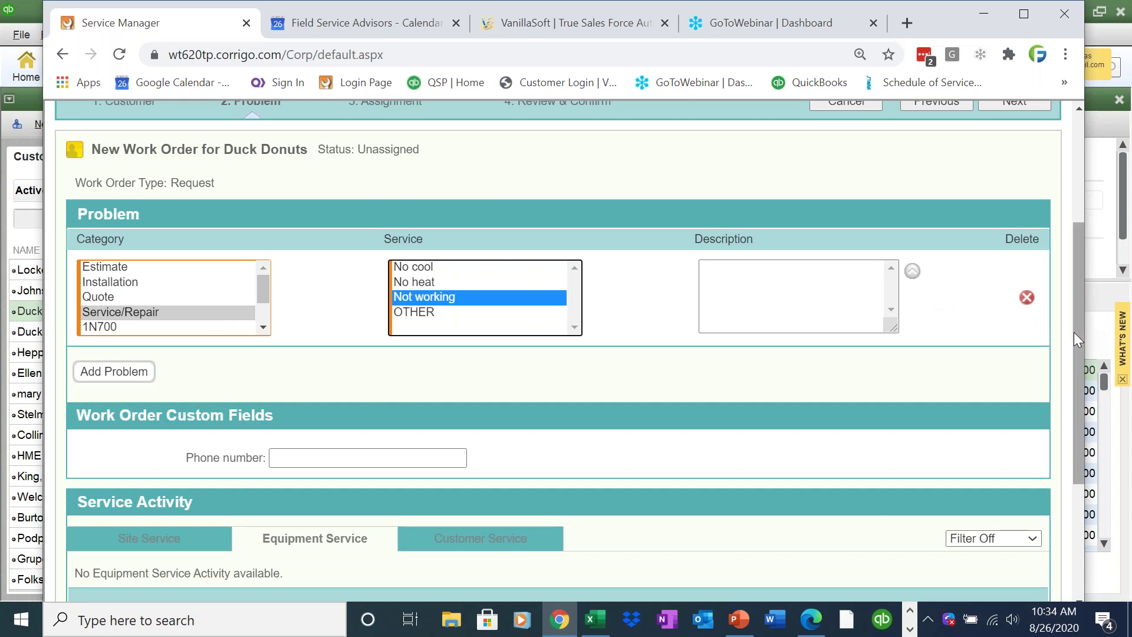
{"action": "left_click_drag", "start_coordinate": [1070, 316], "coordinate": [1070, 297]}
{"action": "left_click", "coordinate": [776, 334]}
{"action": "left_click", "coordinate": [450, 301]}
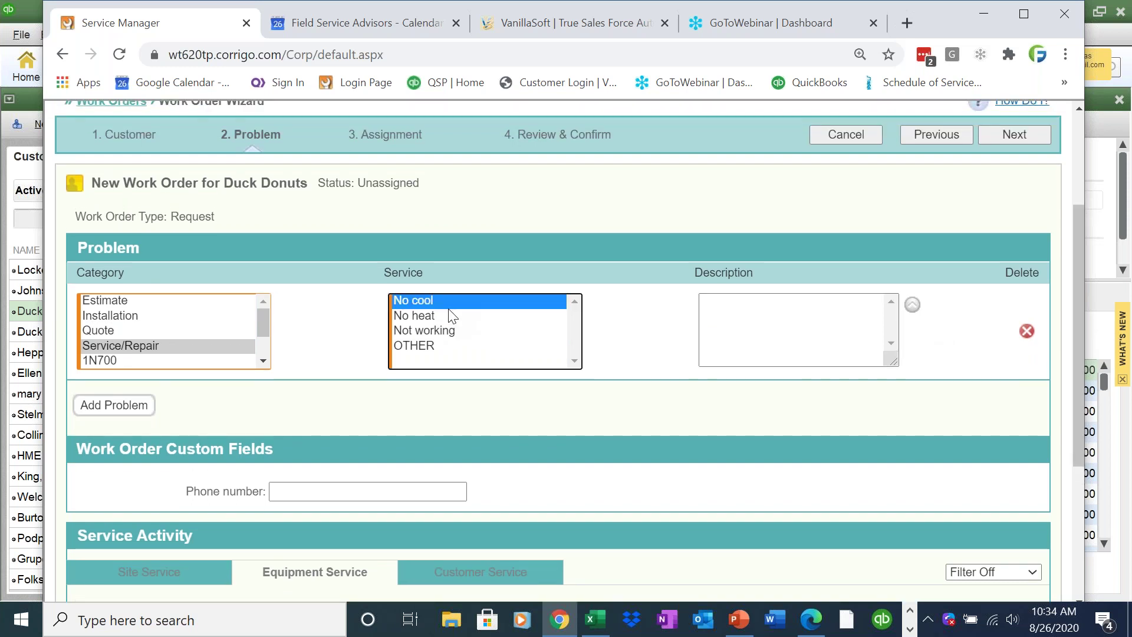
Step: Enter the problem description "A/C unit is not giving off any cool air."
{"action": "left_click", "coordinate": [818, 326]}
{"action": "type", "text": "A/C"}
{"action": "key", "text": "BackSpace"}
{"action": "key", "text": "BackSpace"}
{"action": "key", "text": "BackSpace"}
{"action": "key", "text": "BackSpace"}
{"action": "type", "text": "A/C unit is not f\\gi"}
{"action": "key", "text": "BackSpace"}
{"action": "key", "text": "BackSpace"}
{"action": "key", "text": "BackSpace"}
{"action": "key", "text": "BackSpace"}
{"action": "type", "text": "giving o"}
{"action": "type", "text": "ff any d"}
{"action": "type", "text": "ool air."}
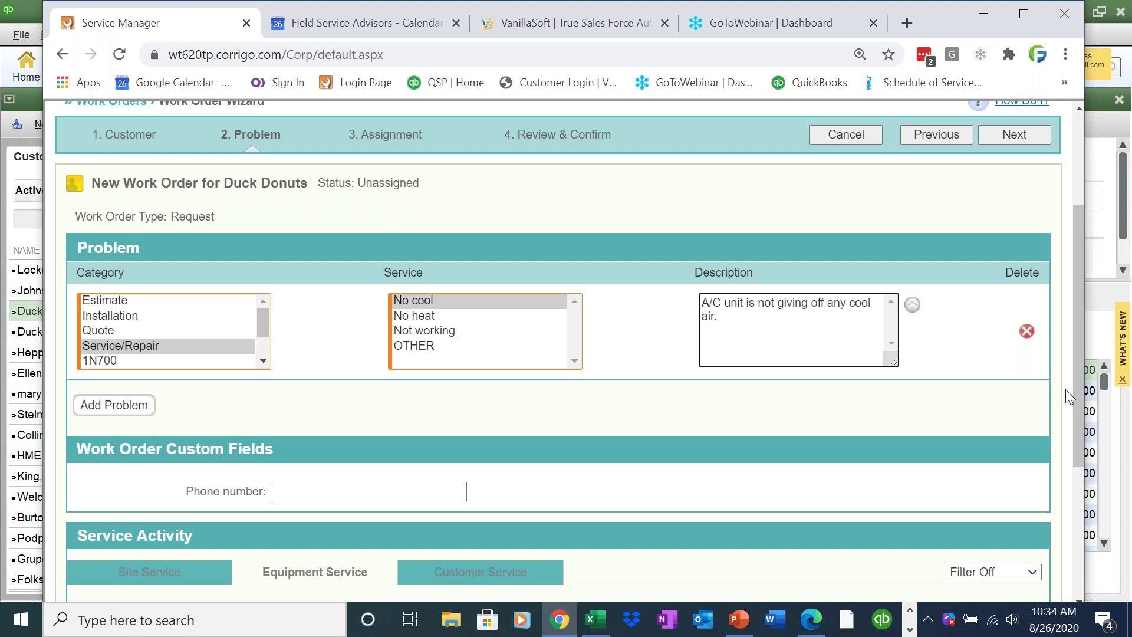
Step: Show the site's service activity and advance the work order to the Assignment stage
{"action": "left_click", "coordinate": [199, 587]}
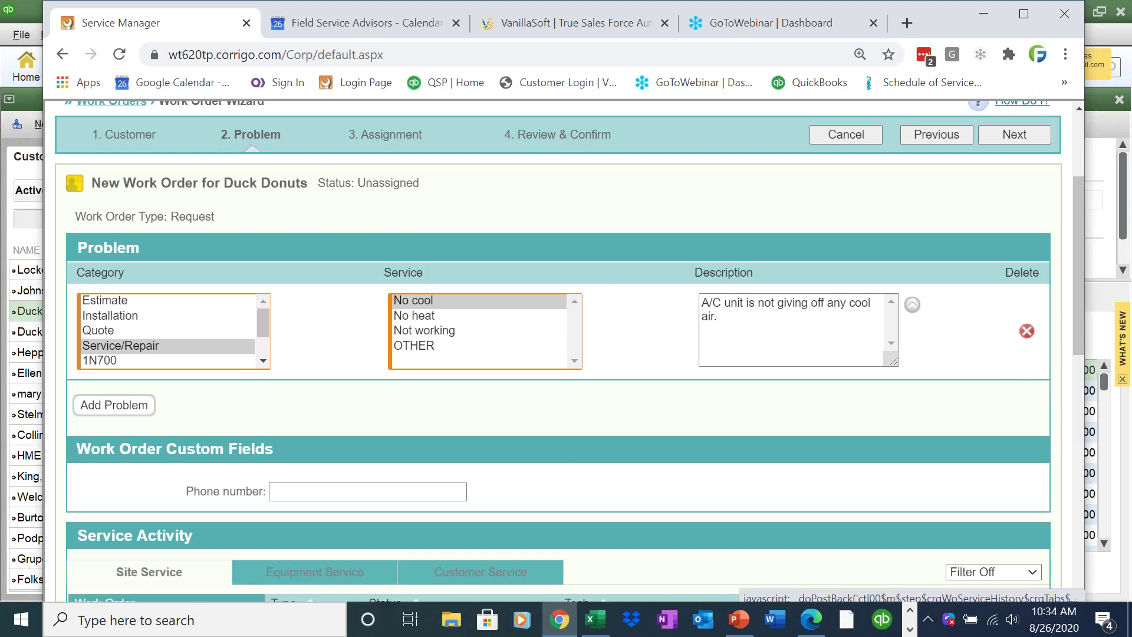
{"action": "left_click_drag", "start_coordinate": [1077, 331], "coordinate": [1069, 267]}
{"action": "left_click", "coordinate": [1023, 260]}
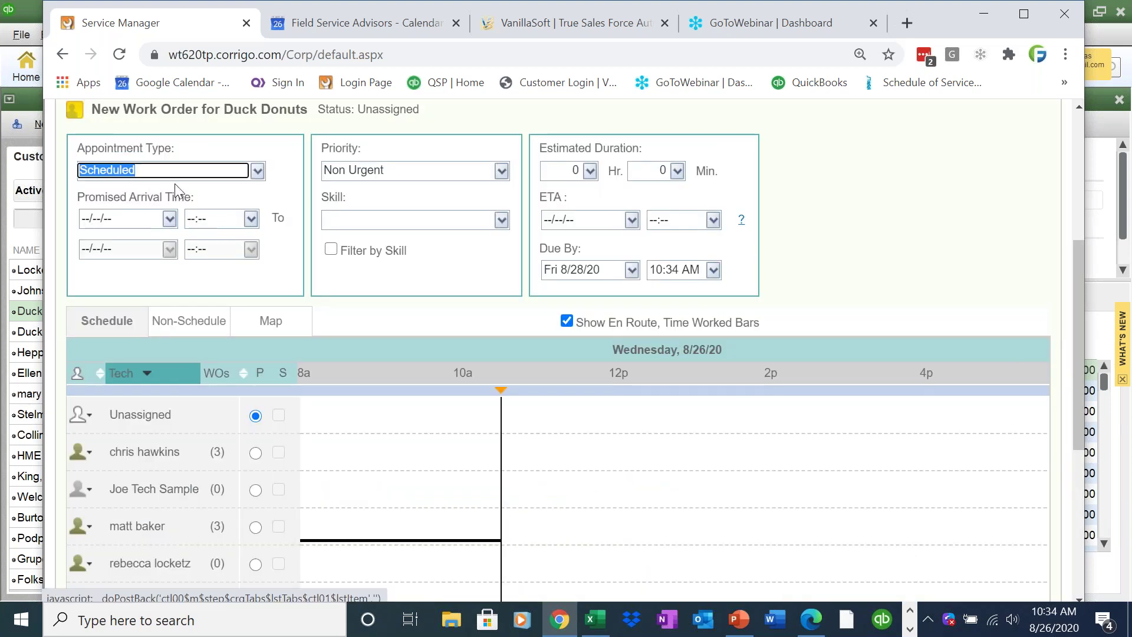
Step: Set the promised arrival to today, 8/26/20 at 11:00 AM, and assign the technician listed directly below Unassigned as primary
{"action": "left_click", "coordinate": [170, 218]}
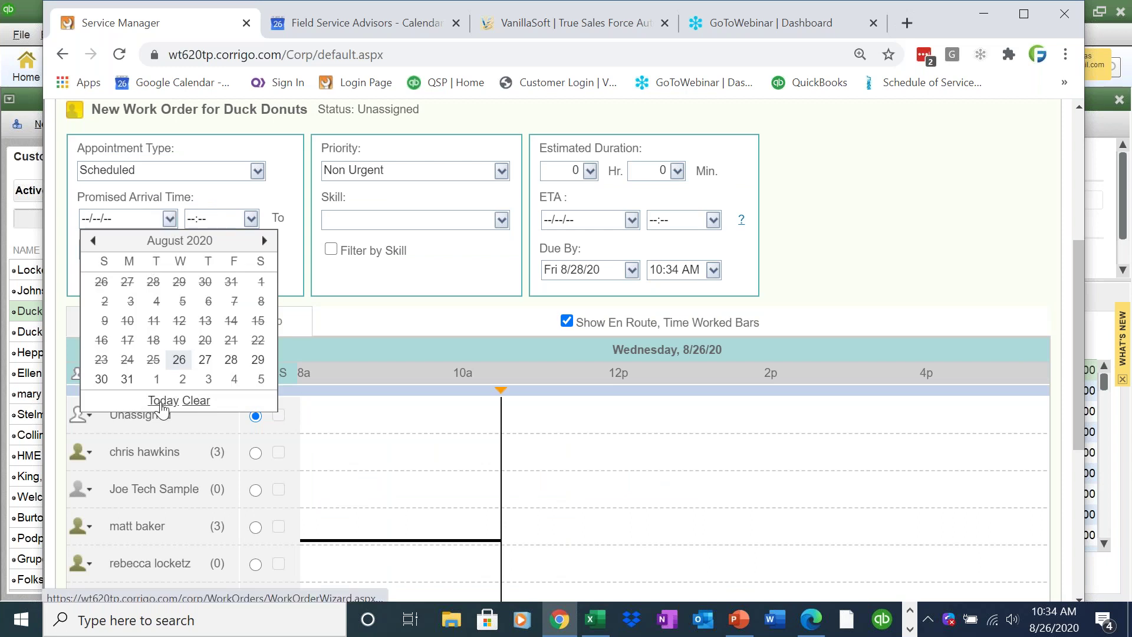
{"action": "left_click", "coordinate": [163, 401]}
{"action": "left_click", "coordinate": [255, 391]}
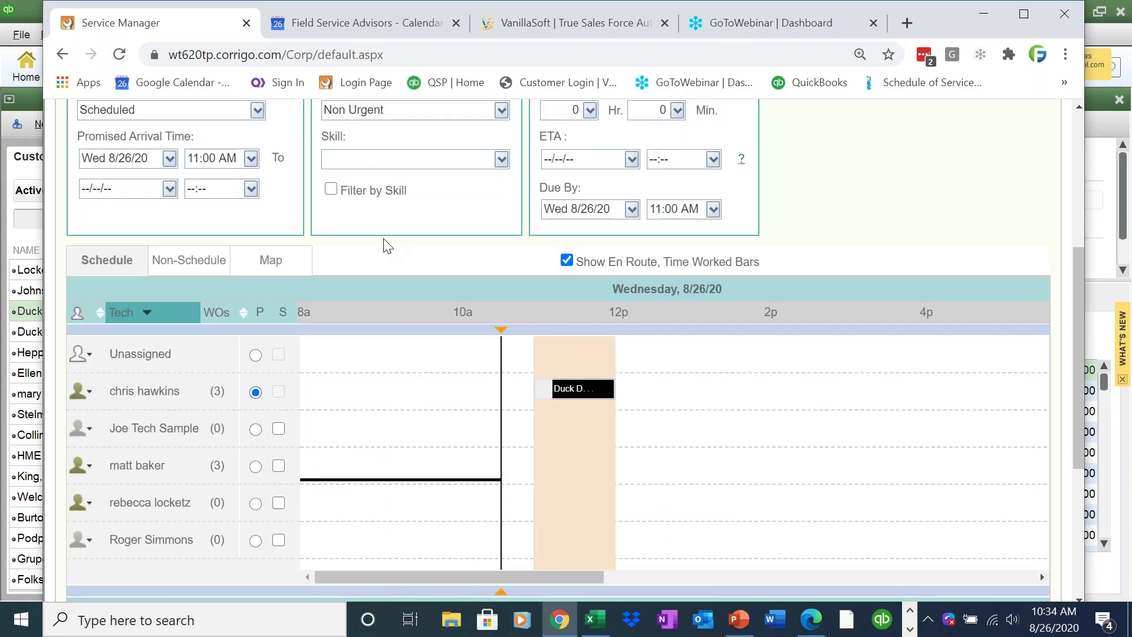
Step: Set the promised arrival window to end today, 8/26/20, at 01:00 PM
{"action": "left_click", "coordinate": [170, 188]}
{"action": "left_click", "coordinate": [179, 329]}
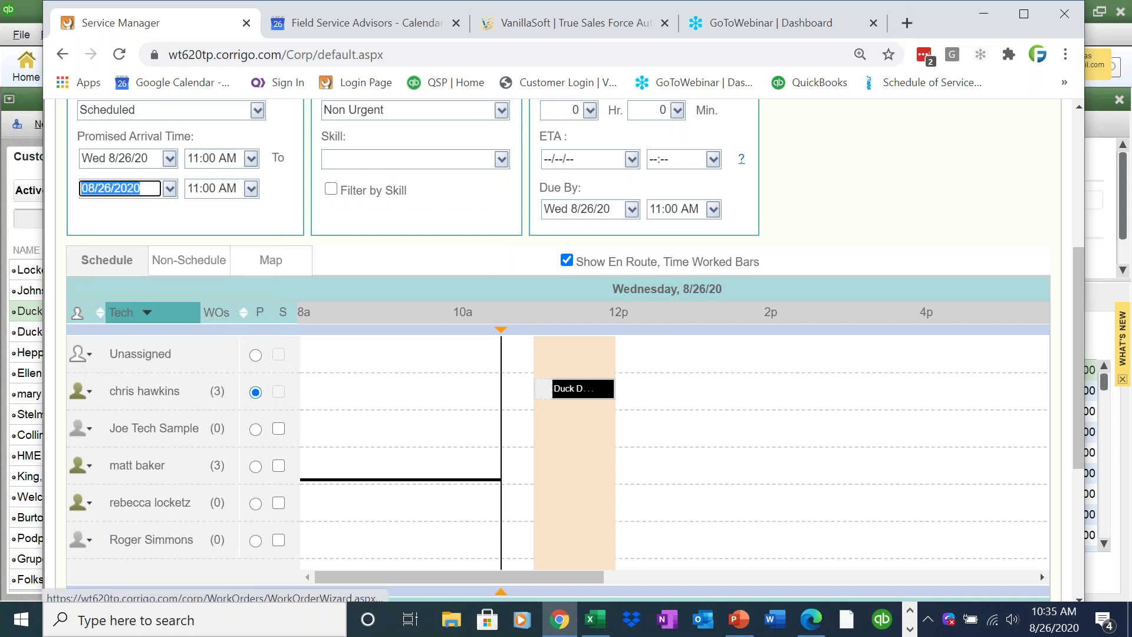
{"action": "left_click", "coordinate": [251, 190]}
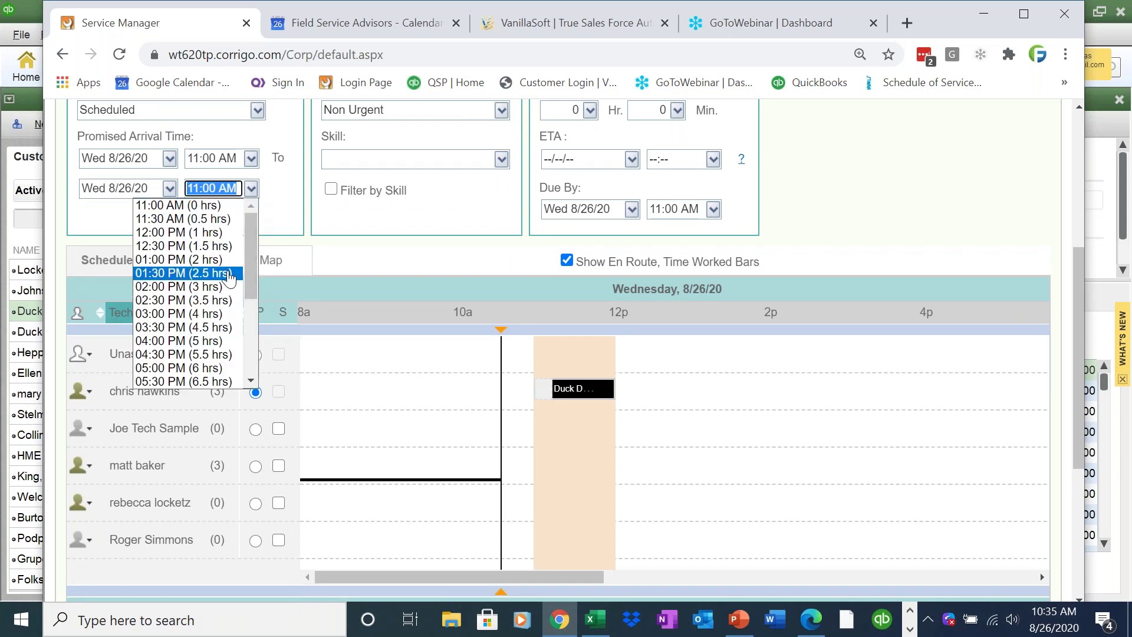
{"action": "left_click", "coordinate": [227, 257]}
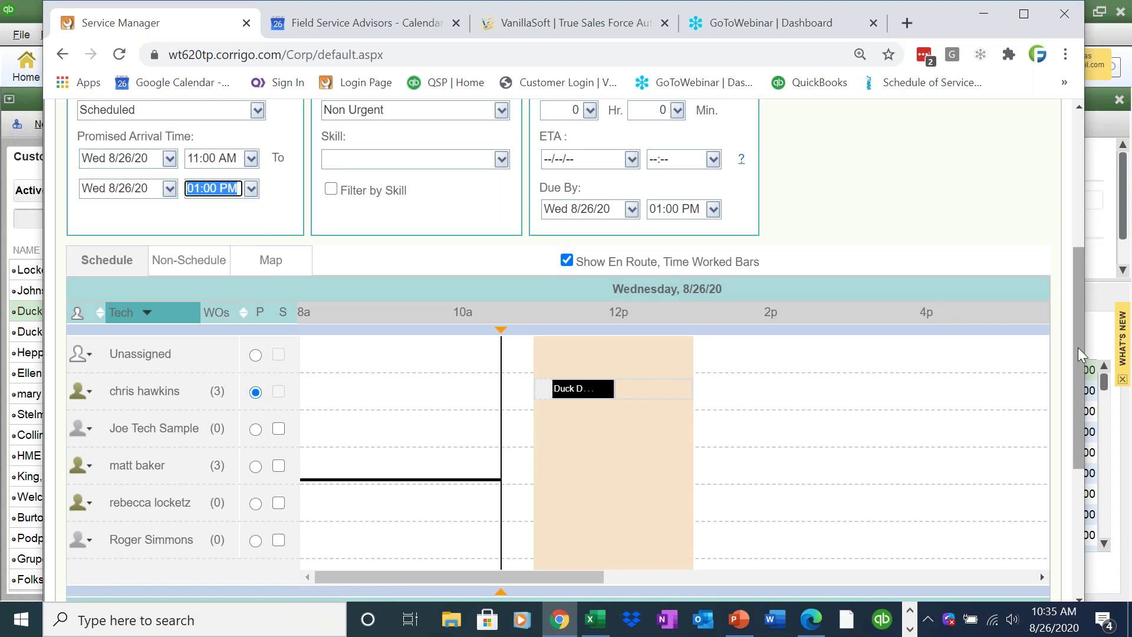
Step: Advance the Duck Donuts work order past the Assignment stage and create it
{"action": "left_click_drag", "start_coordinate": [1086, 341], "coordinate": [1083, 264]}
{"action": "left_click", "coordinate": [1042, 208]}
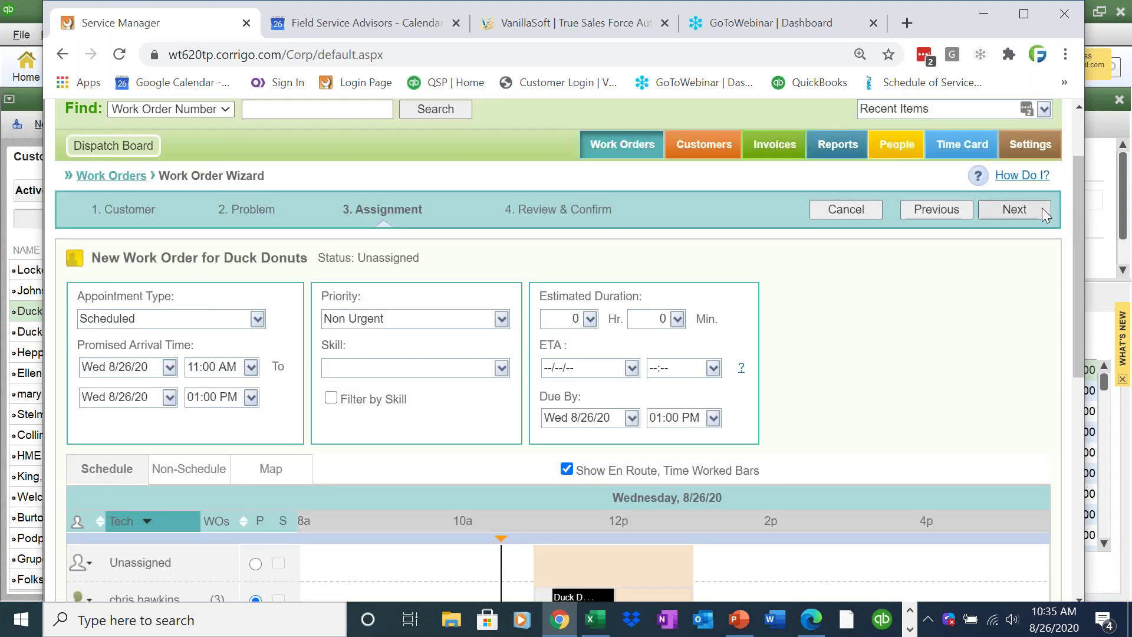
{"action": "left_click", "coordinate": [1023, 307]}
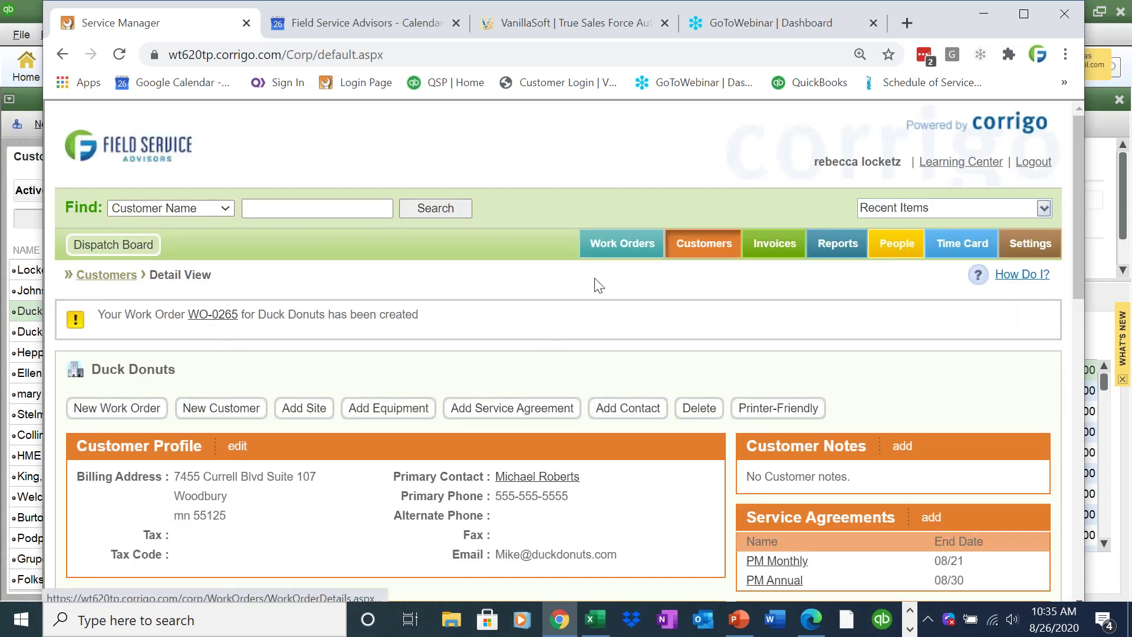
Step: List the pending work orders and preview the problem summary of the new Duck Donuts work order
{"action": "left_click", "coordinate": [611, 252]}
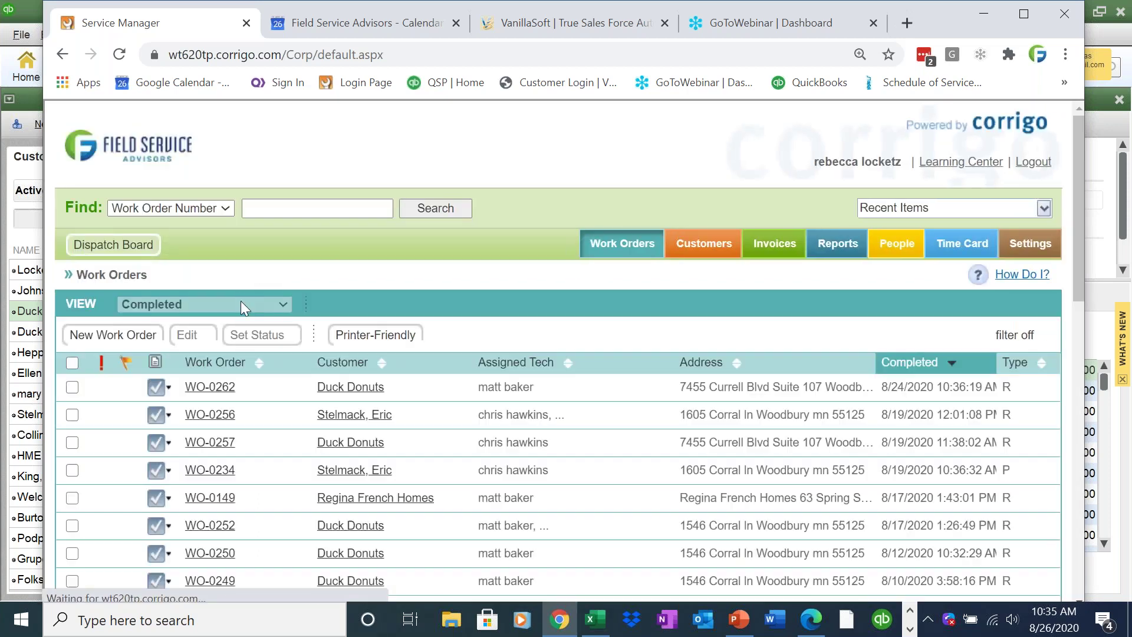
{"action": "left_click", "coordinate": [240, 301]}
{"action": "left_click", "coordinate": [245, 361]}
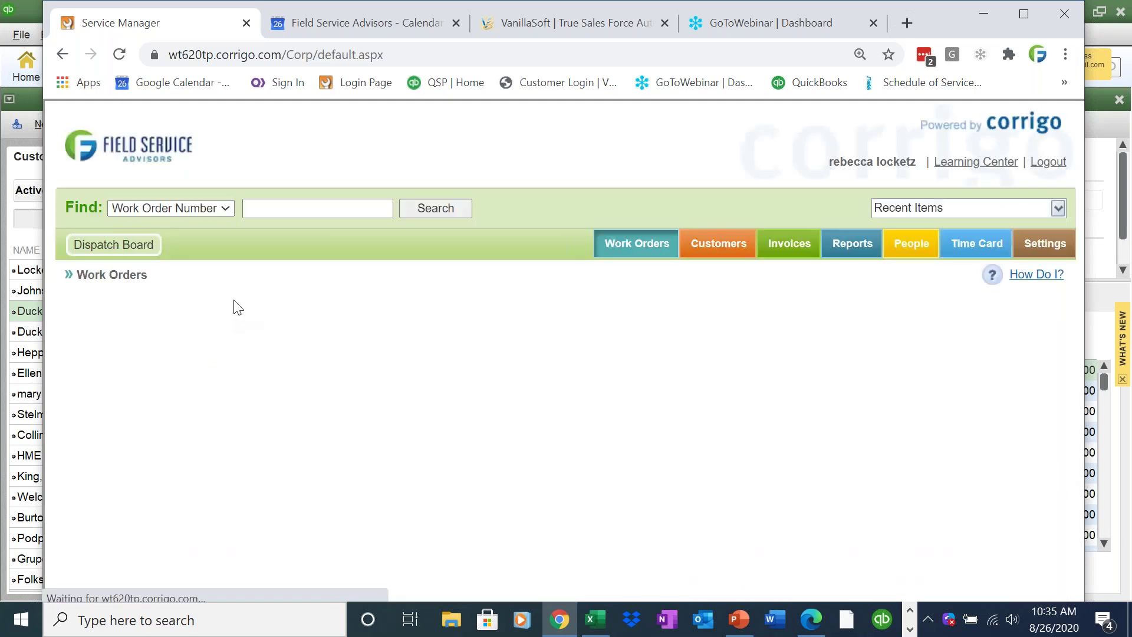
{"action": "left_click", "coordinate": [231, 303]}
{"action": "left_click", "coordinate": [229, 350]}
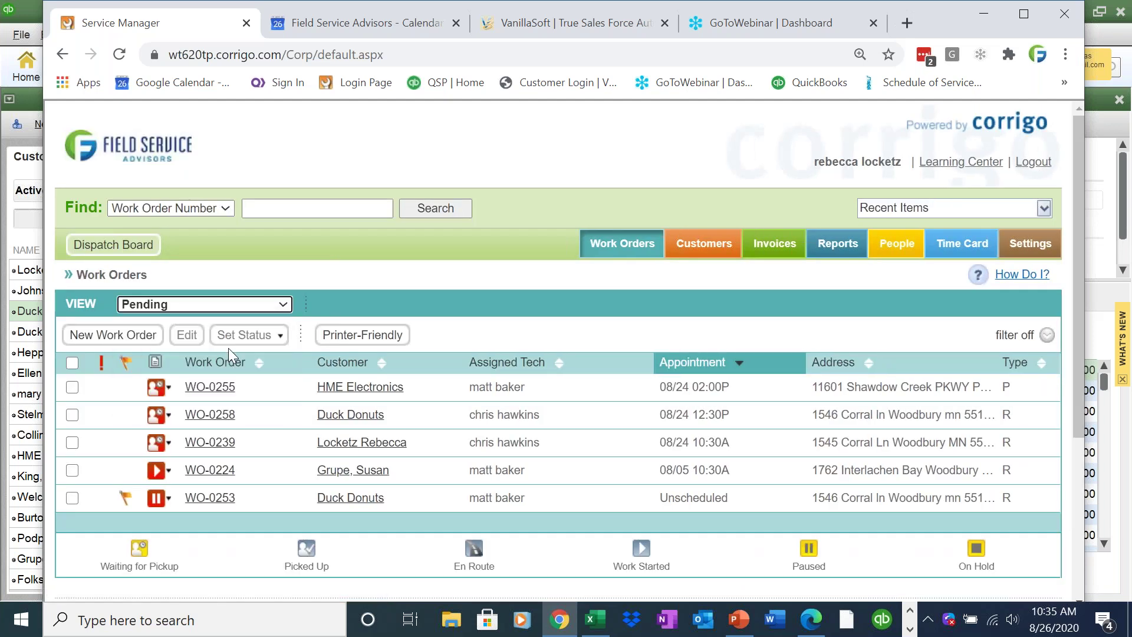
{"action": "mouse_move", "coordinate": [210, 392]}
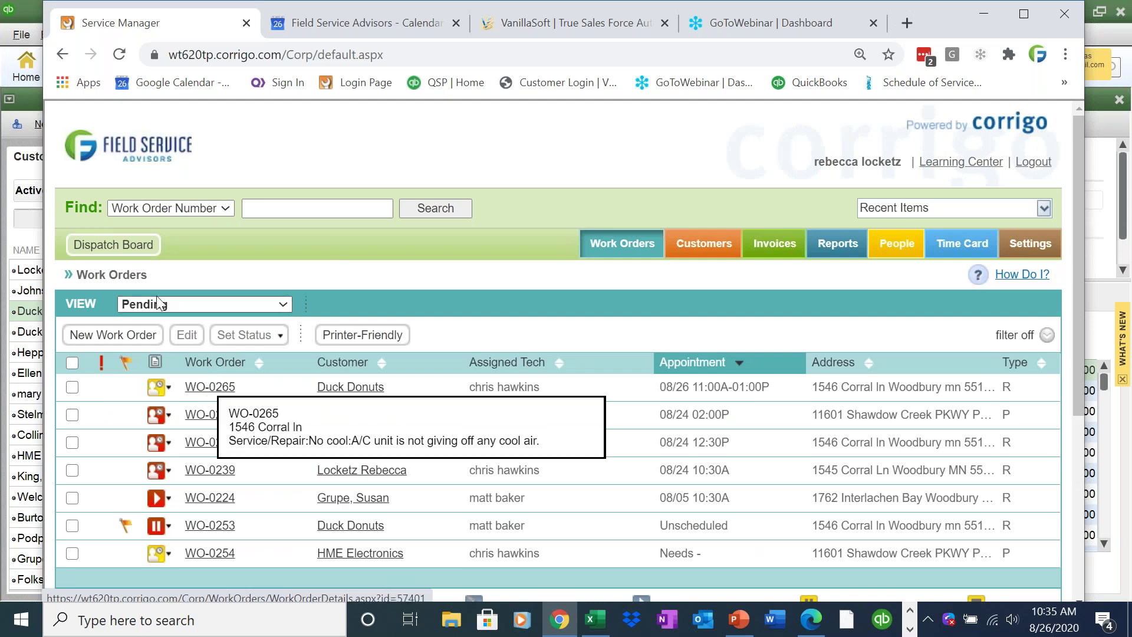
Step: Check the new Duck Donuts appointment's details on the Dispatch Board schedule, and return to the work order list
{"action": "left_click", "coordinate": [133, 245]}
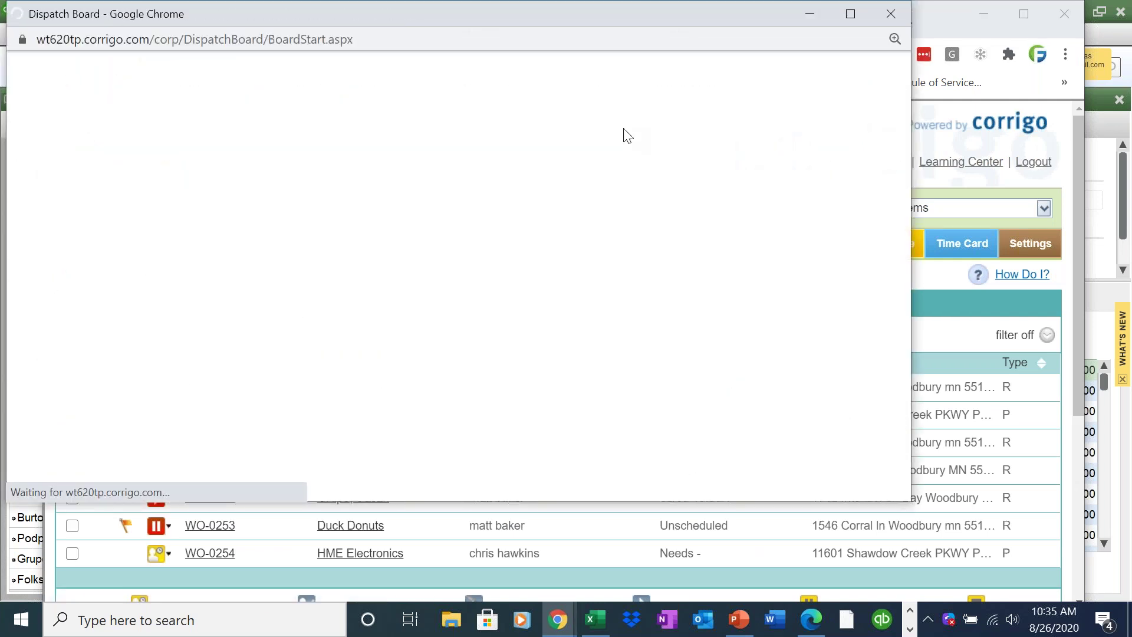
{"action": "left_click", "coordinate": [771, 73]}
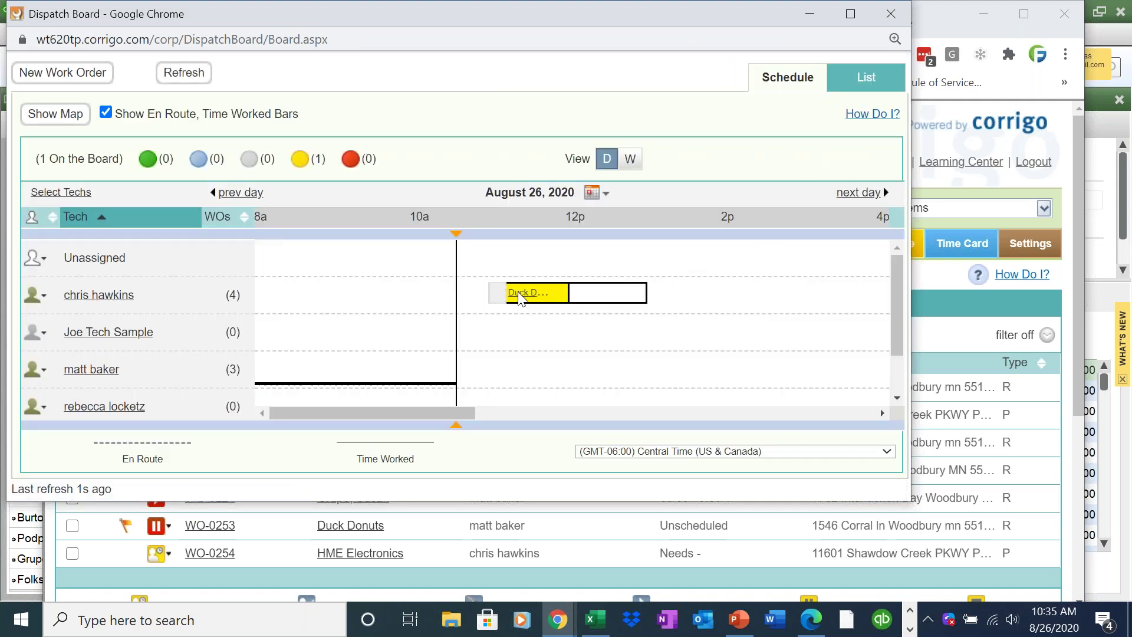
{"action": "mouse_move", "coordinate": [520, 297]}
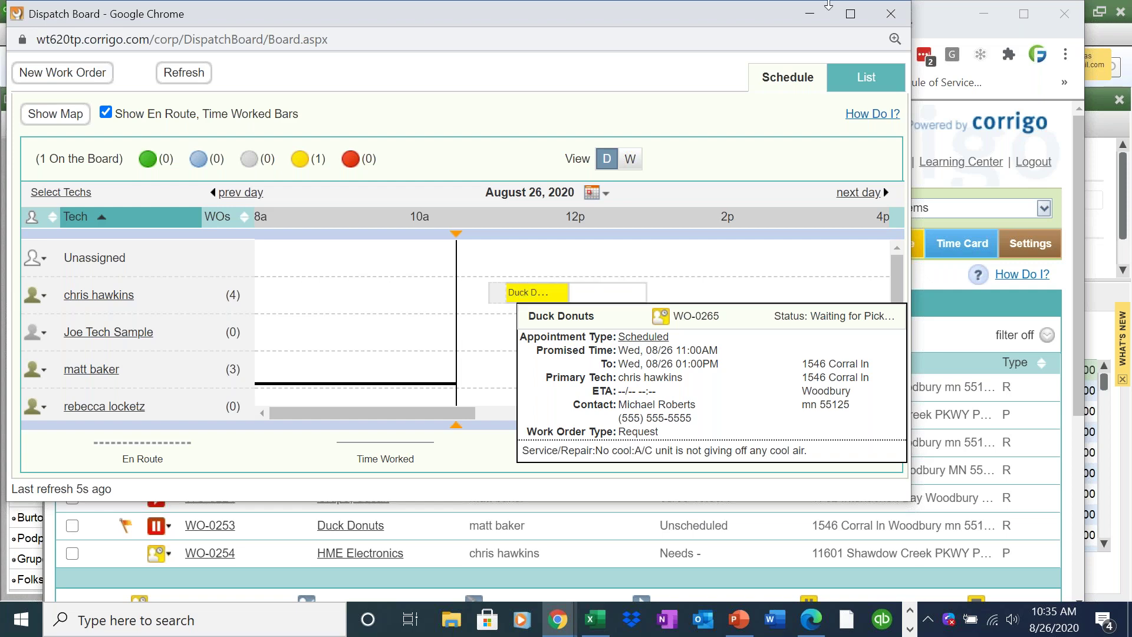
{"action": "mouse_move", "coordinate": [501, 301]}
{"action": "left_mouse_down"}
{"action": "mouse_move", "coordinate": [493, 331]}
{"action": "mouse_move", "coordinate": [498, 305]}
{"action": "left_mouse_up"}
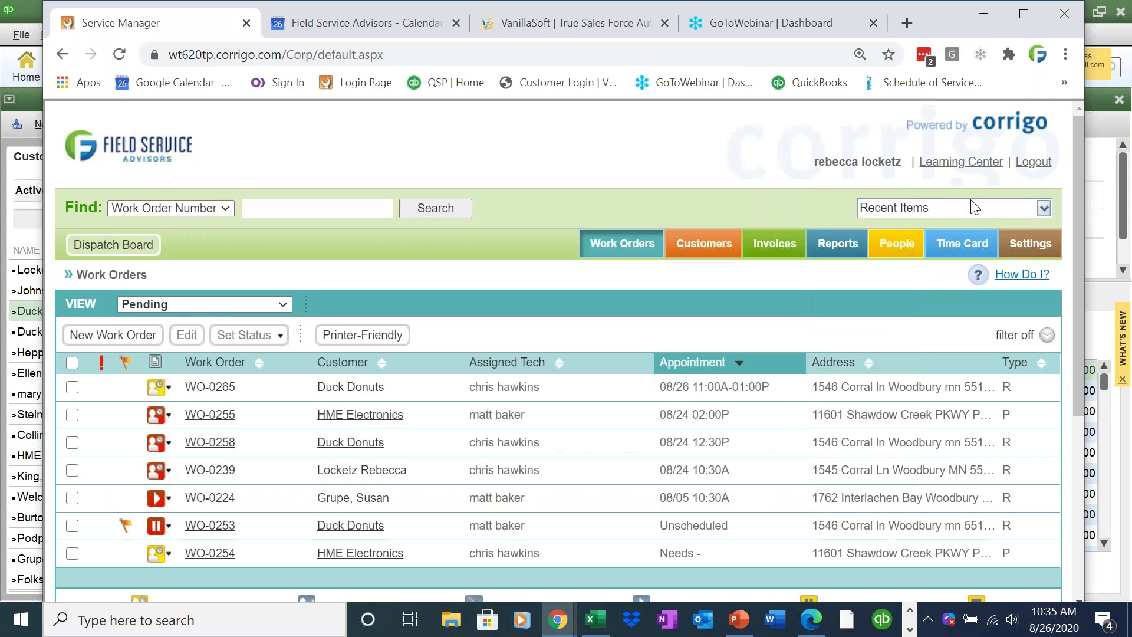
{"action": "left_click", "coordinate": [810, 14]}
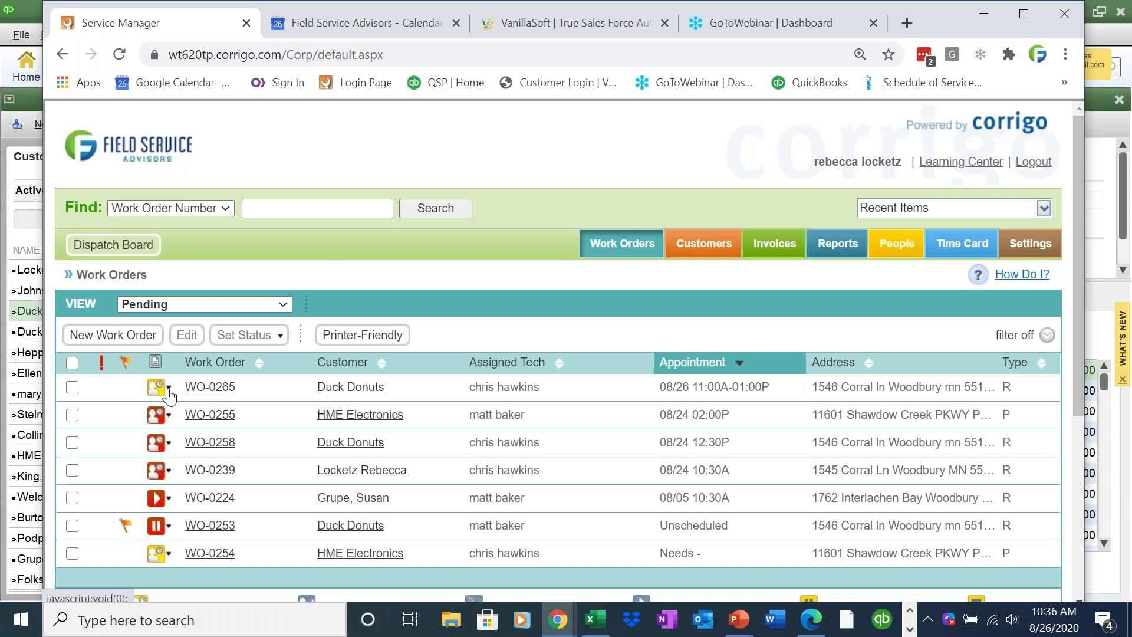
Step: Set the new Duck Donuts work order to Picked Up and start completing it
{"action": "left_click", "coordinate": [167, 391]}
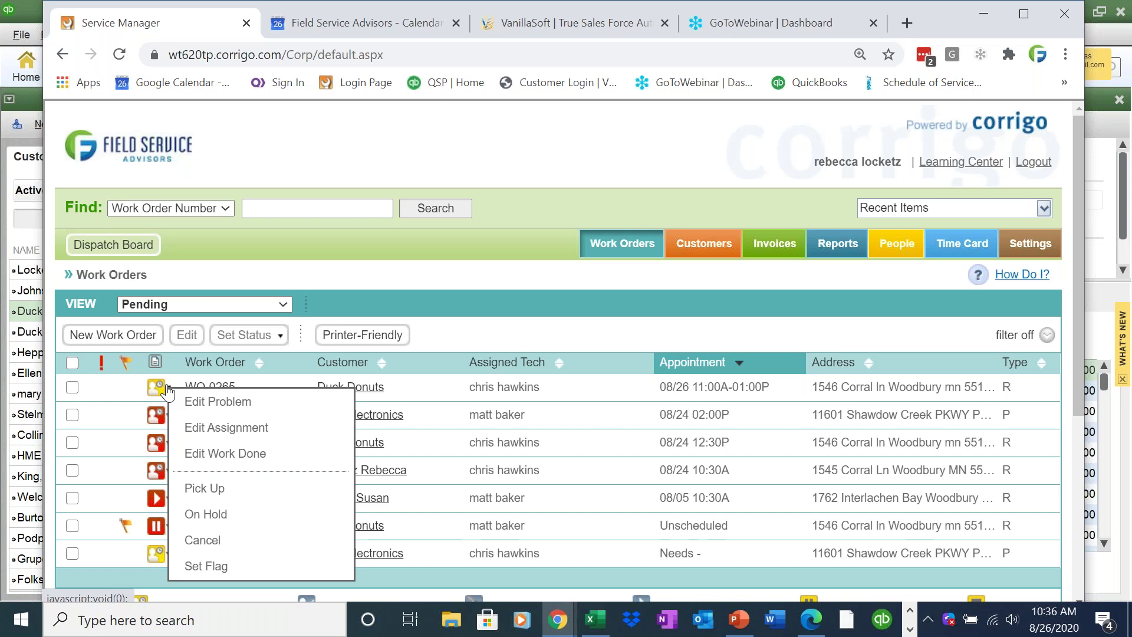
{"action": "left_click", "coordinate": [203, 488]}
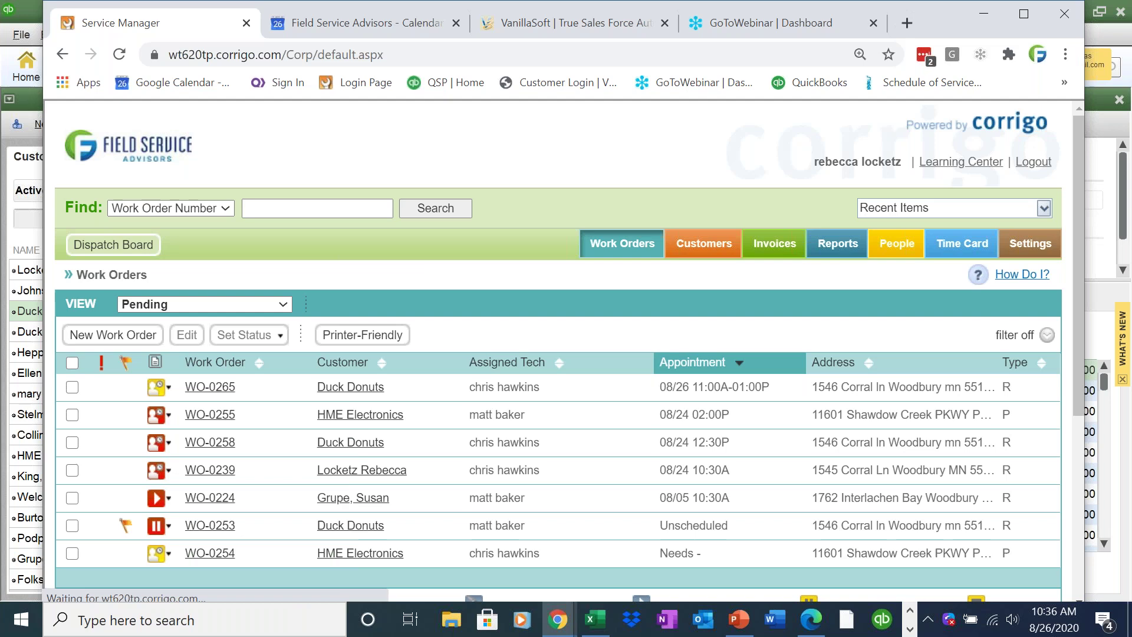
{"action": "left_click", "coordinate": [169, 394]}
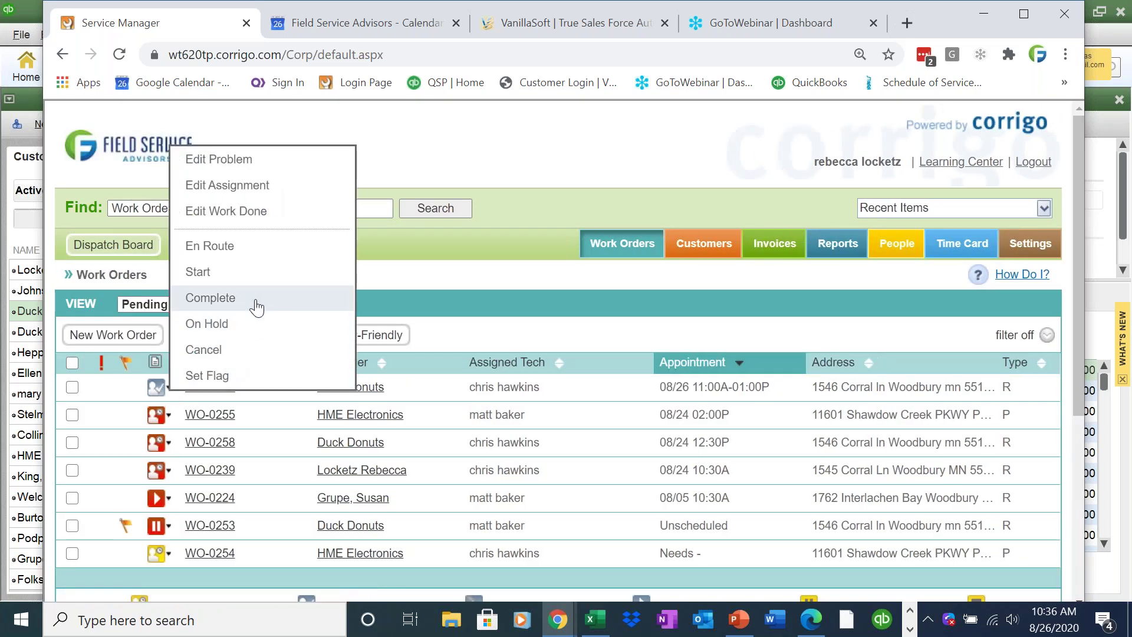
{"action": "left_click", "coordinate": [226, 211]}
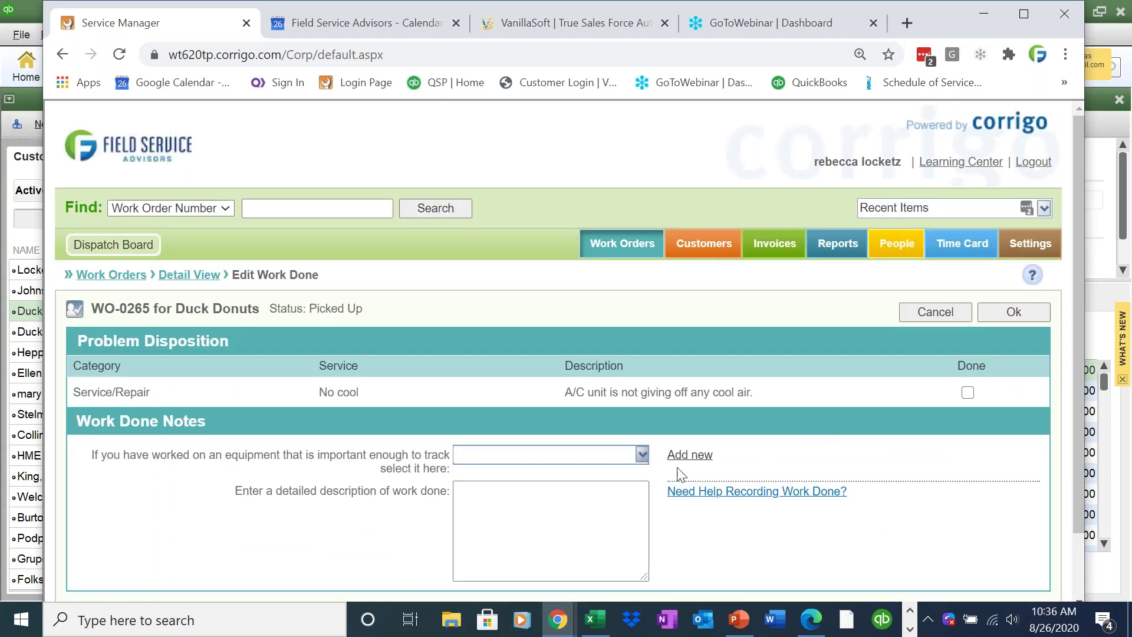
Step: Complete the work order for the A/C Unit, noting "I was on site for two hours and I replaced the coil on the back of the unit."
{"action": "left_click", "coordinate": [641, 457]}
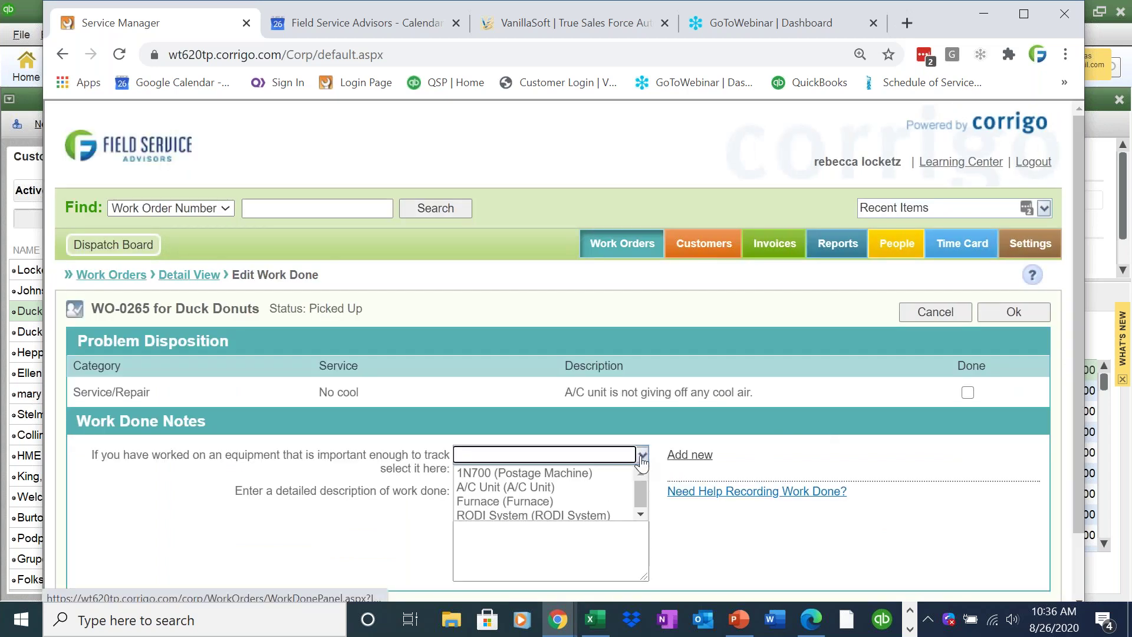
{"action": "left_click", "coordinate": [595, 486]}
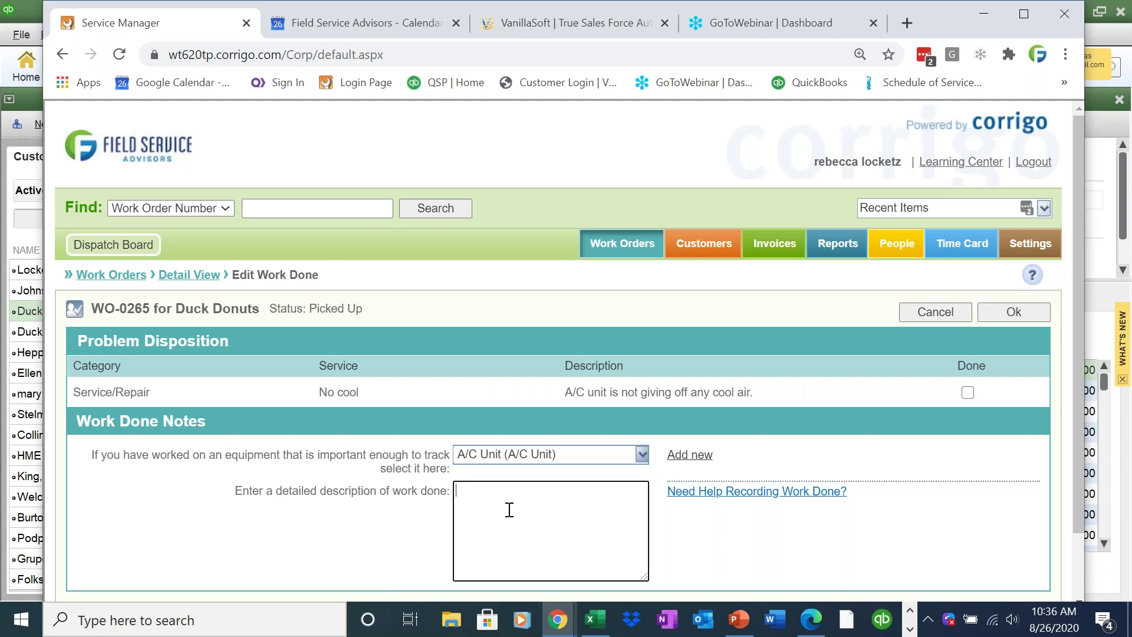
{"action": "key", "text": "BackSpace"}
{"action": "type", "text": "I was on site for two hours and "}
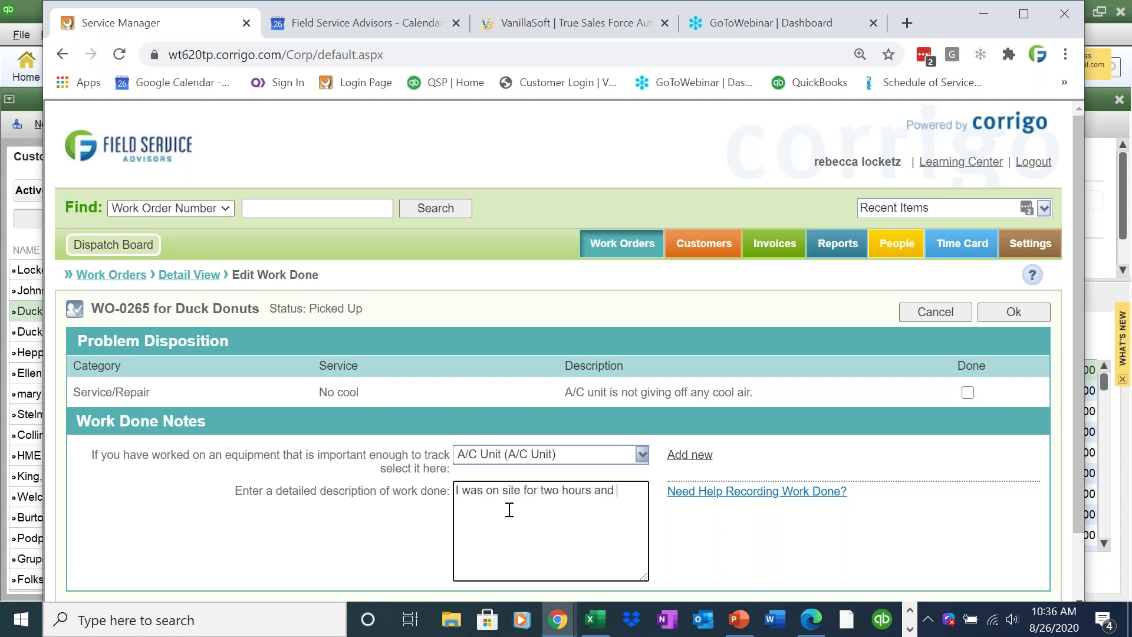
{"action": "type", "text": "I replaced the coil on the back of the unit."}
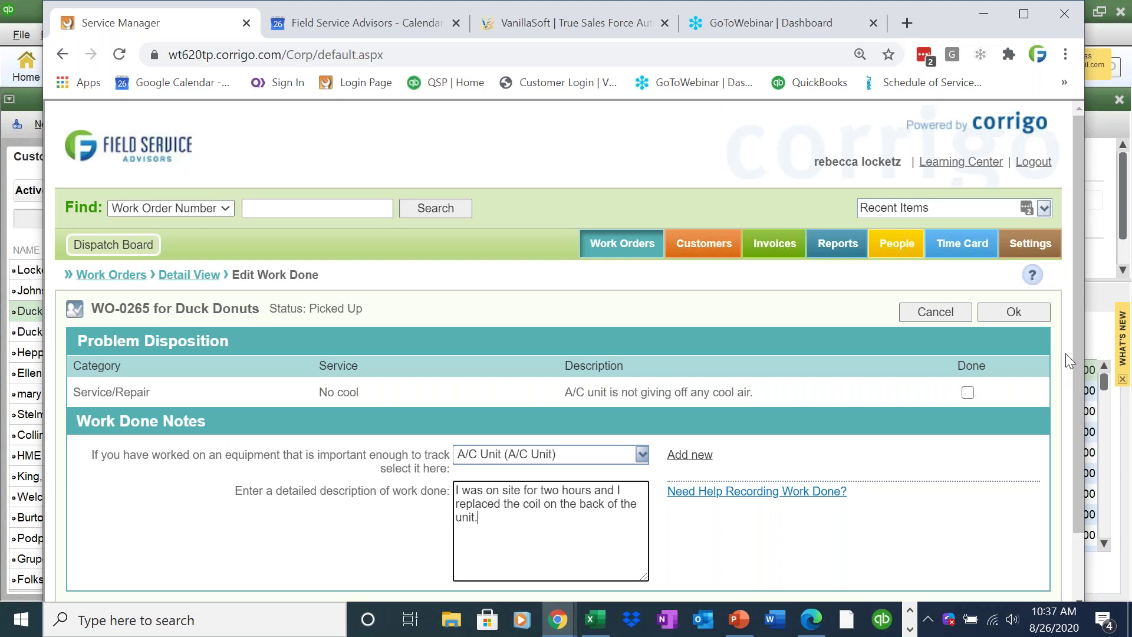
{"action": "scroll", "coordinate": [1073, 377], "scroll_direction": "down", "scroll_amount": 2}
{"action": "left_click", "coordinate": [1013, 243]}
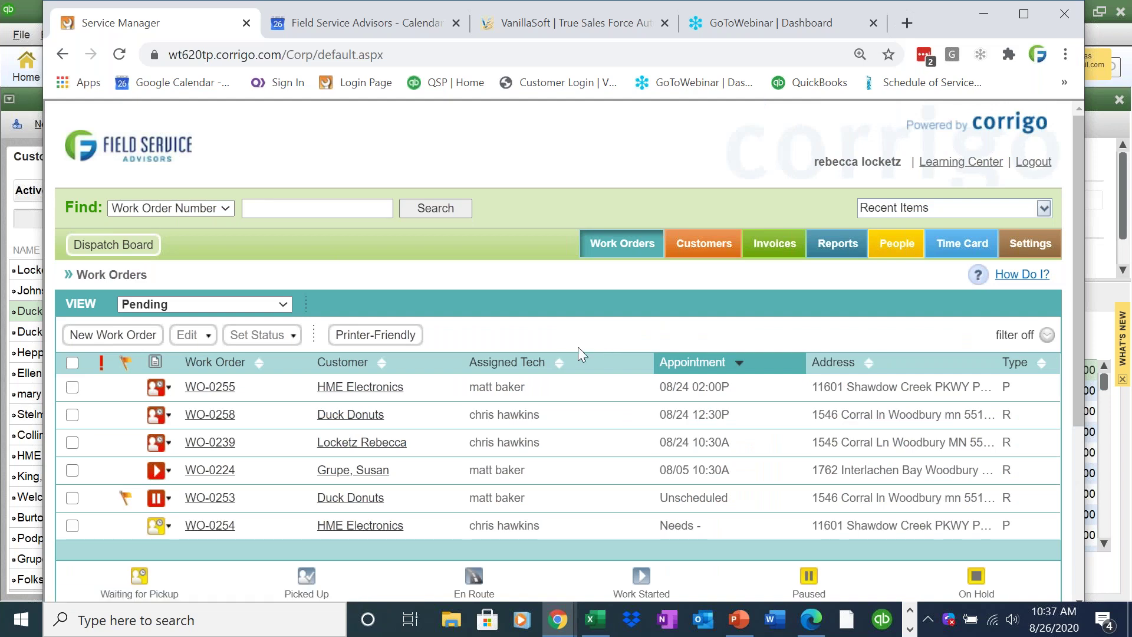
Step: List the completed work orders and open the most recent Duck Donuts one to review its work done details
{"action": "left_click", "coordinate": [285, 302]}
{"action": "left_click", "coordinate": [271, 394]}
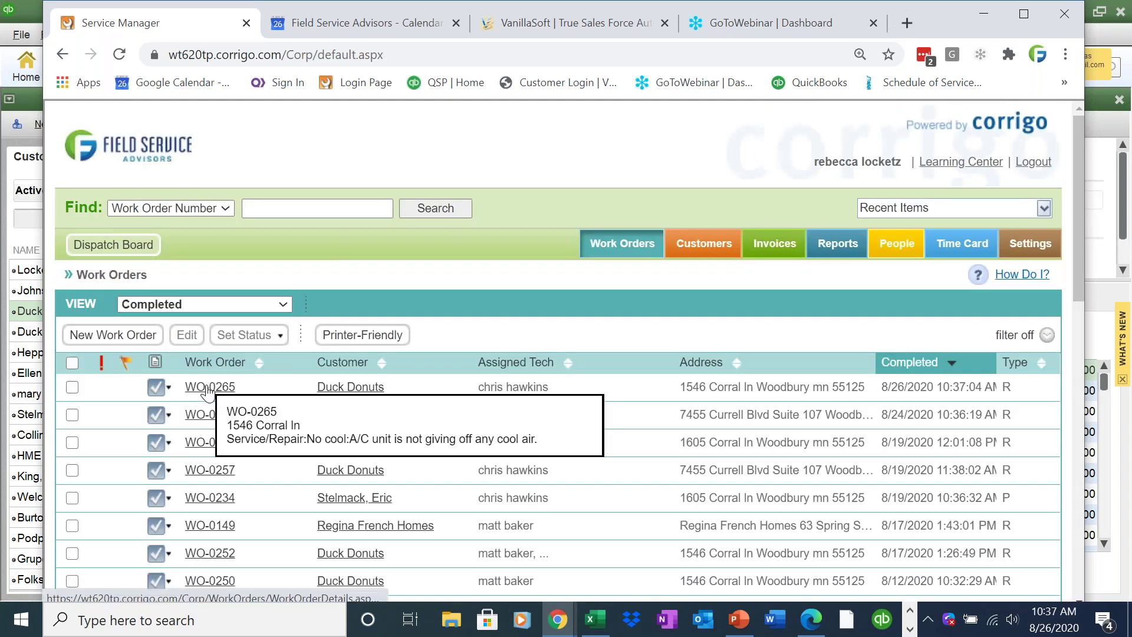
{"action": "left_click", "coordinate": [208, 389]}
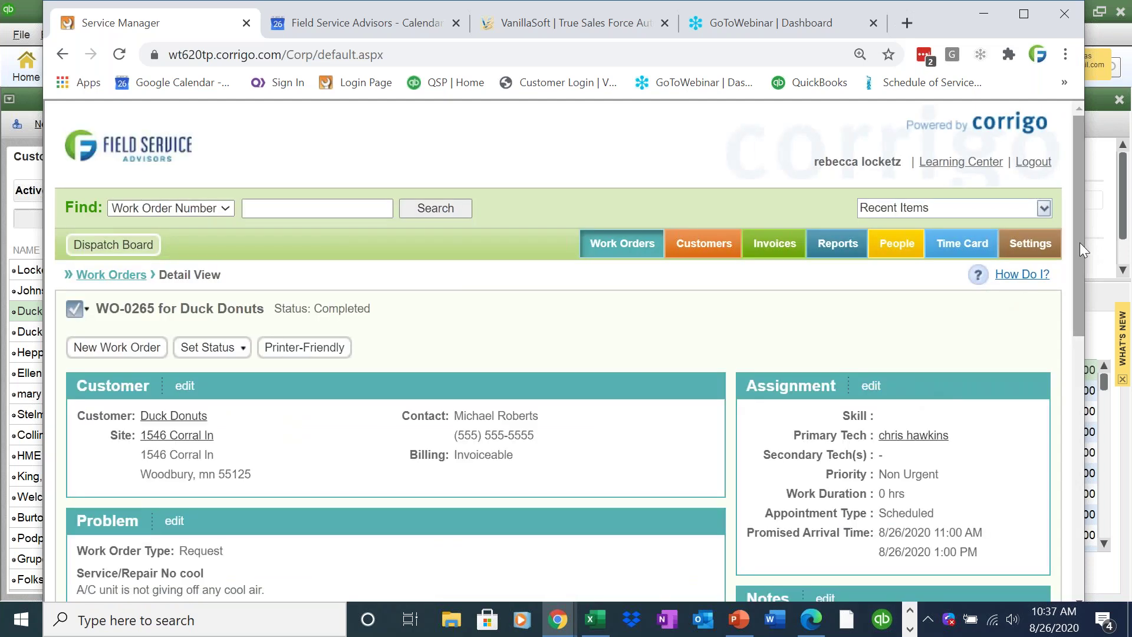
{"action": "scroll", "coordinate": [1071, 274], "scroll_direction": "down", "scroll_amount": 5}
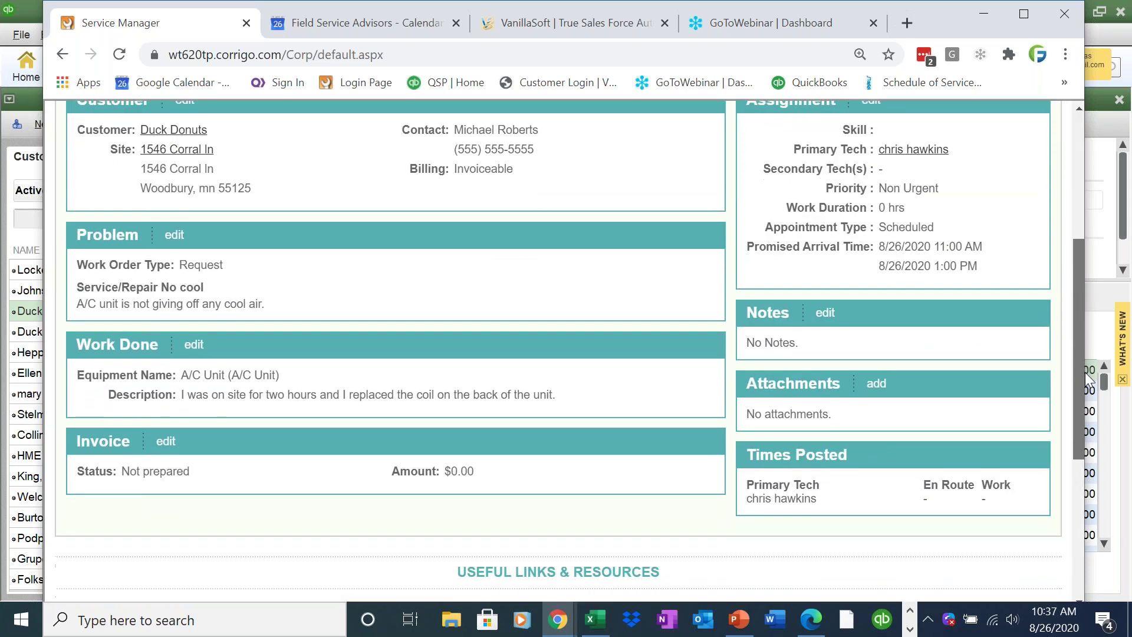
{"action": "left_click_drag", "start_coordinate": [557, 394], "coordinate": [79, 376]}
{"action": "left_click", "coordinate": [79, 376]}
Step: Open the completed work order's invoice for editing and review its work order status and Charges section
{"action": "left_click", "coordinate": [166, 441]}
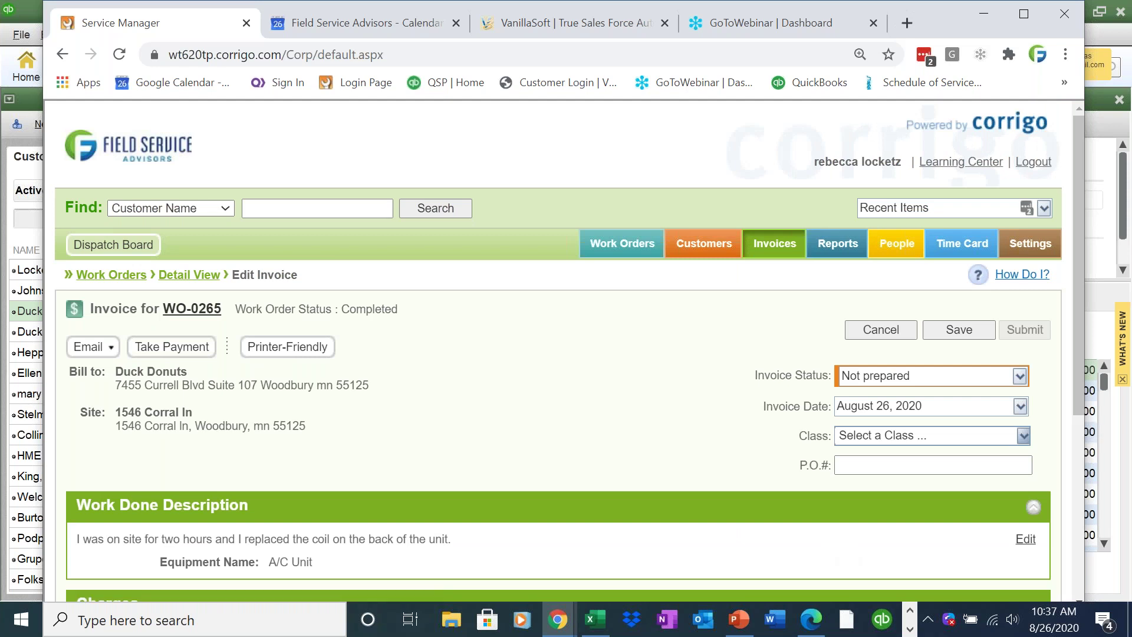
{"action": "left_click_drag", "start_coordinate": [1076, 291], "coordinate": [1070, 389]}
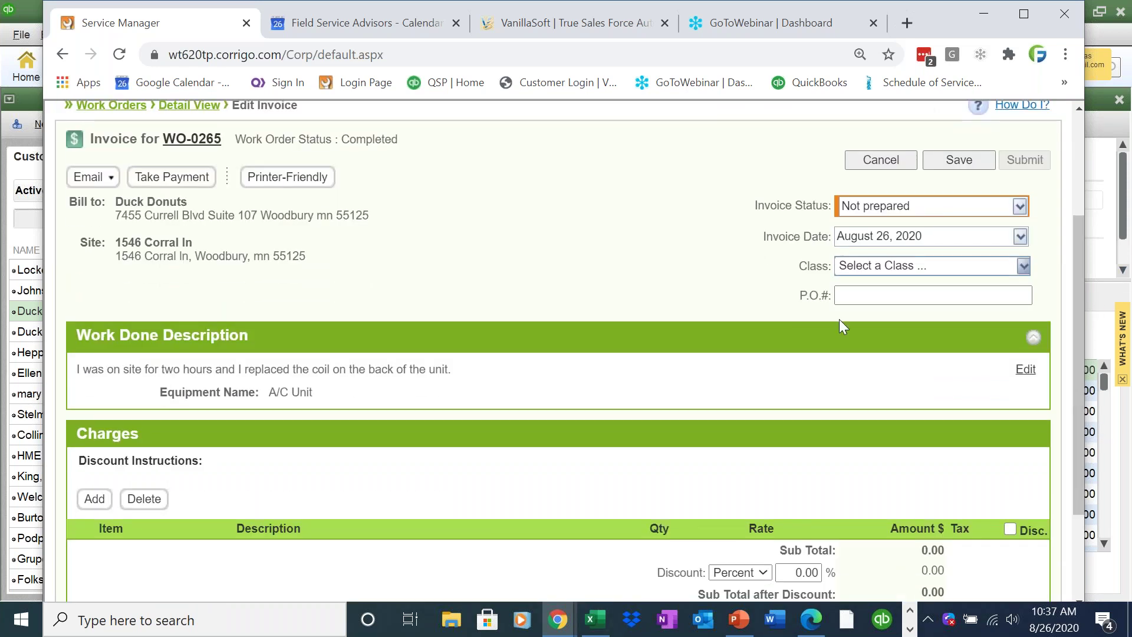
{"action": "left_click_drag", "start_coordinate": [399, 141], "coordinate": [242, 144]}
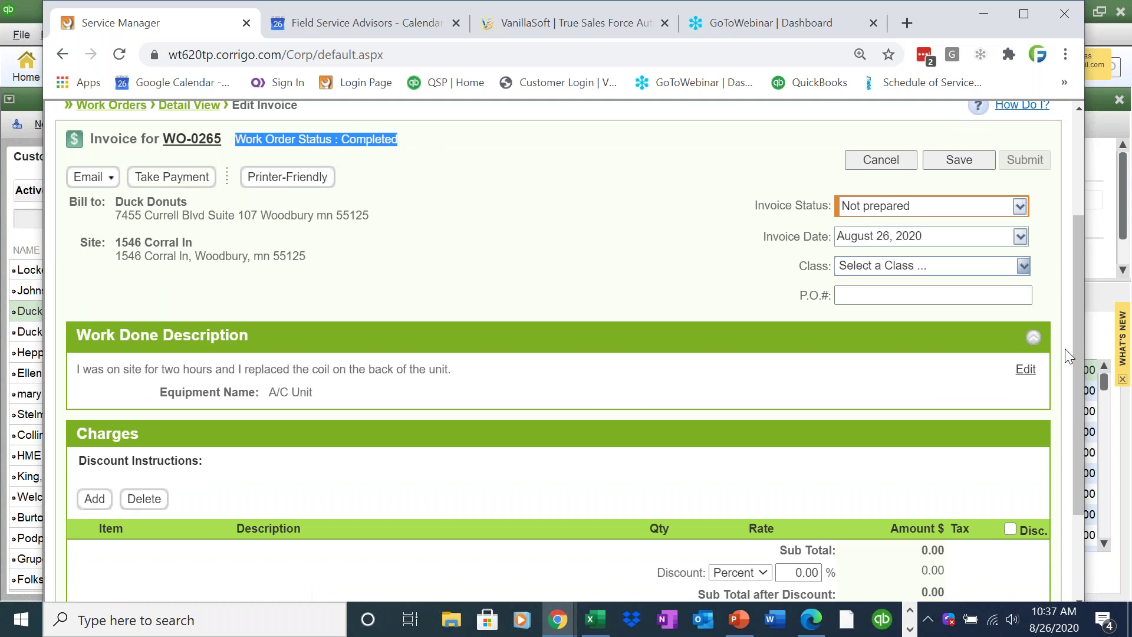
{"action": "left_click_drag", "start_coordinate": [1077, 341], "coordinate": [1074, 399]}
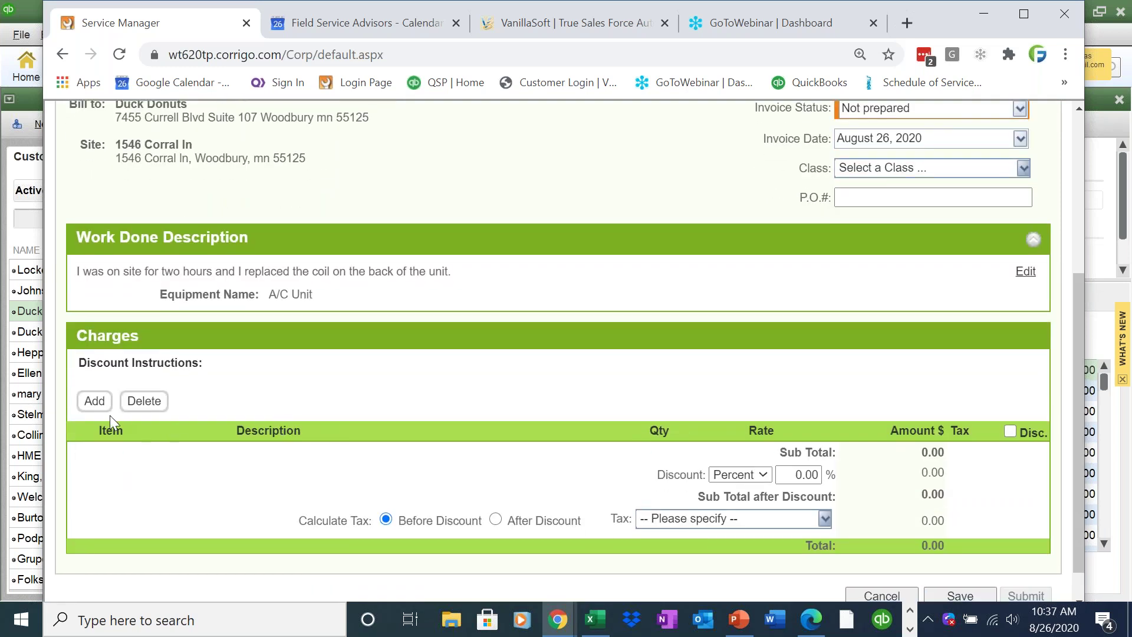
Step: Search the invoice items for "labor" and add the Labor service to the charges
{"action": "left_click", "coordinate": [95, 401]}
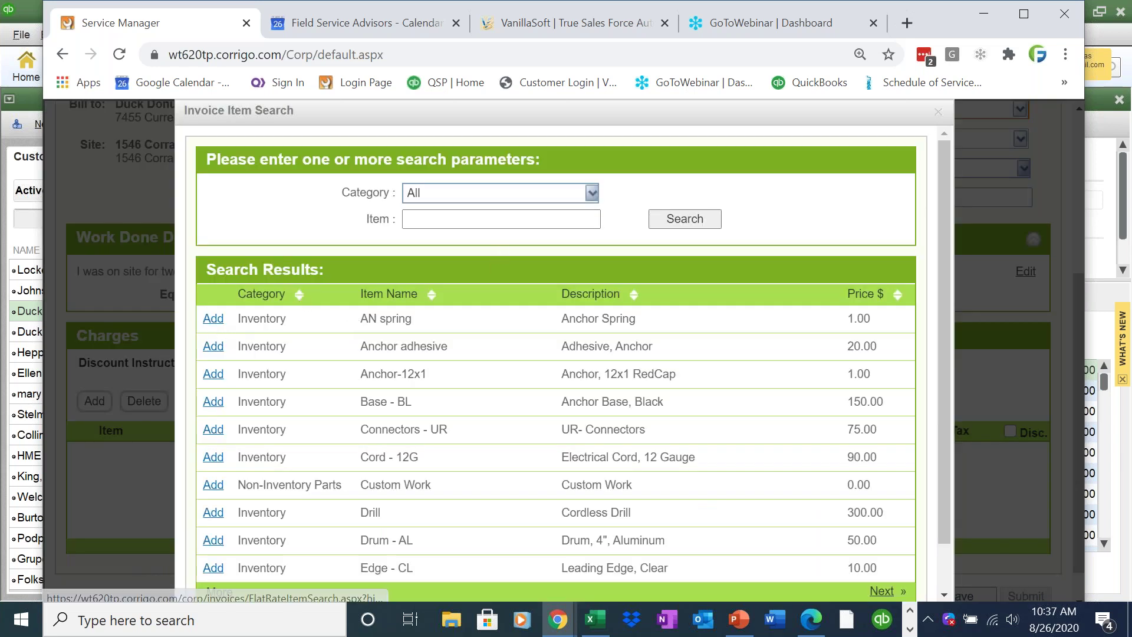
{"action": "left_click", "coordinate": [501, 219]}
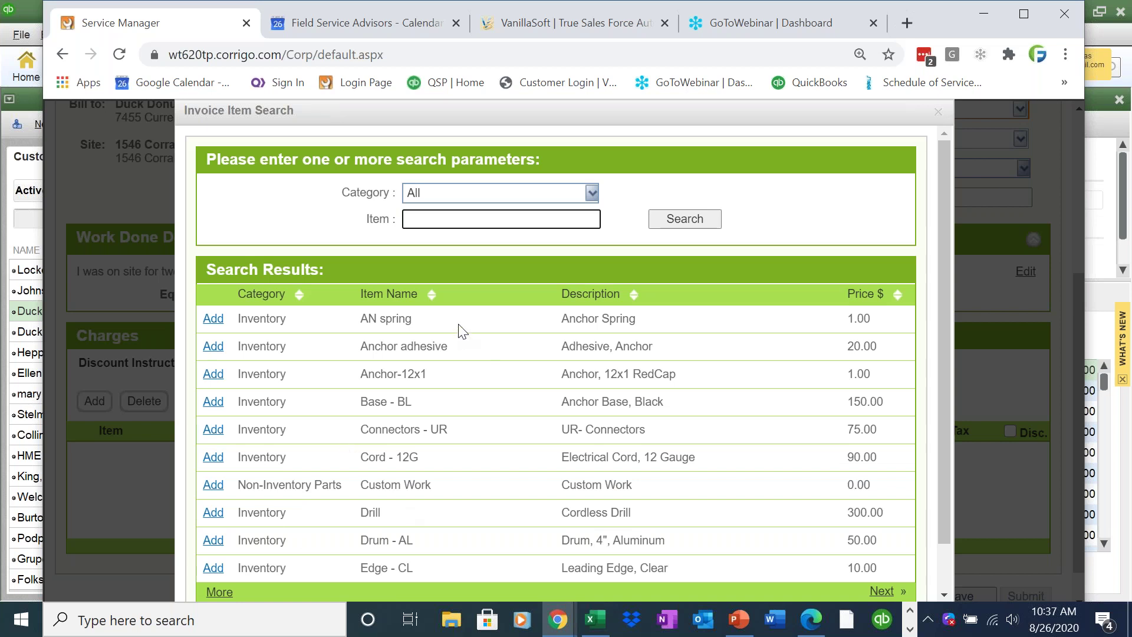
{"action": "type", "text": "labor"}
{"action": "key", "text": "Return"}
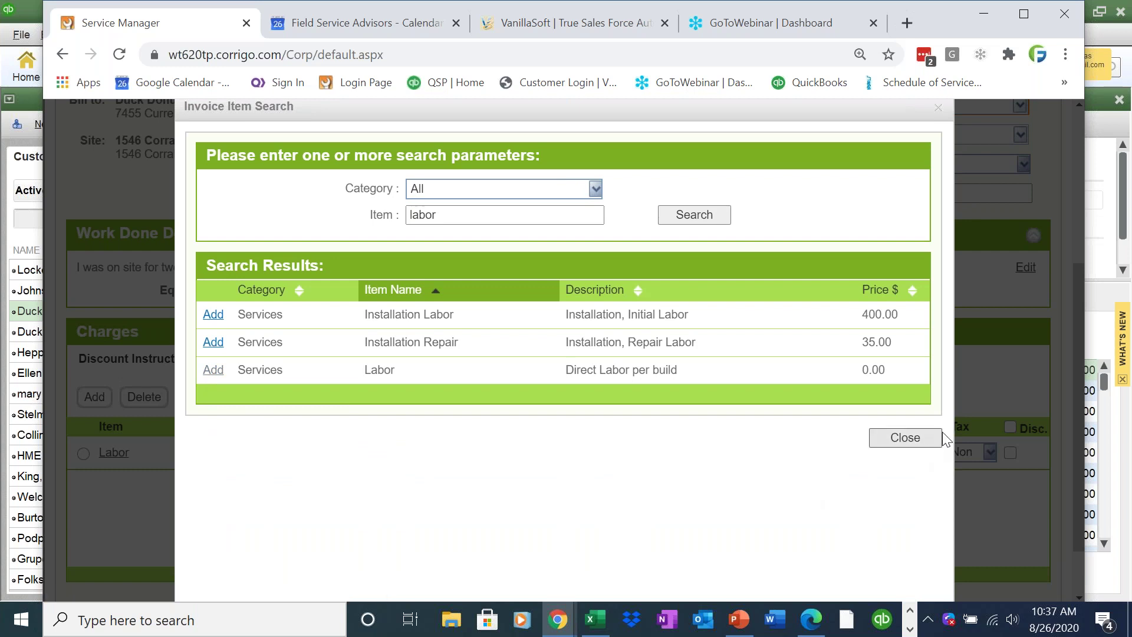
{"action": "left_click", "coordinate": [905, 441]}
Step: Set the Labor charge to a quantity of 2 at a rate of 150
{"action": "left_click", "coordinate": [812, 384]}
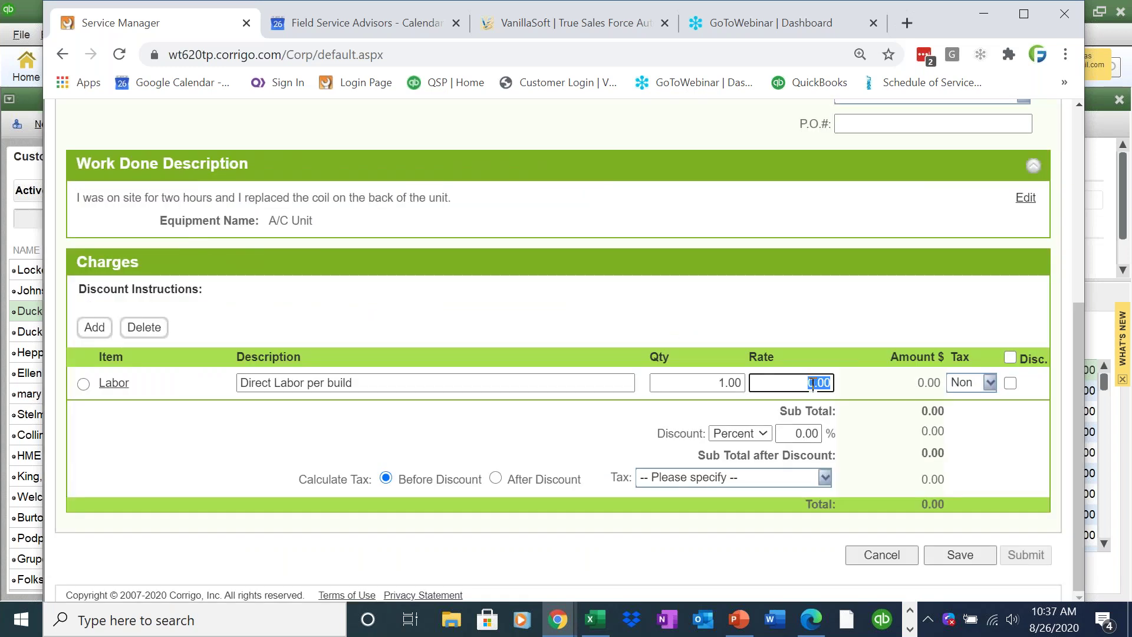
{"action": "left_click", "coordinate": [726, 381]}
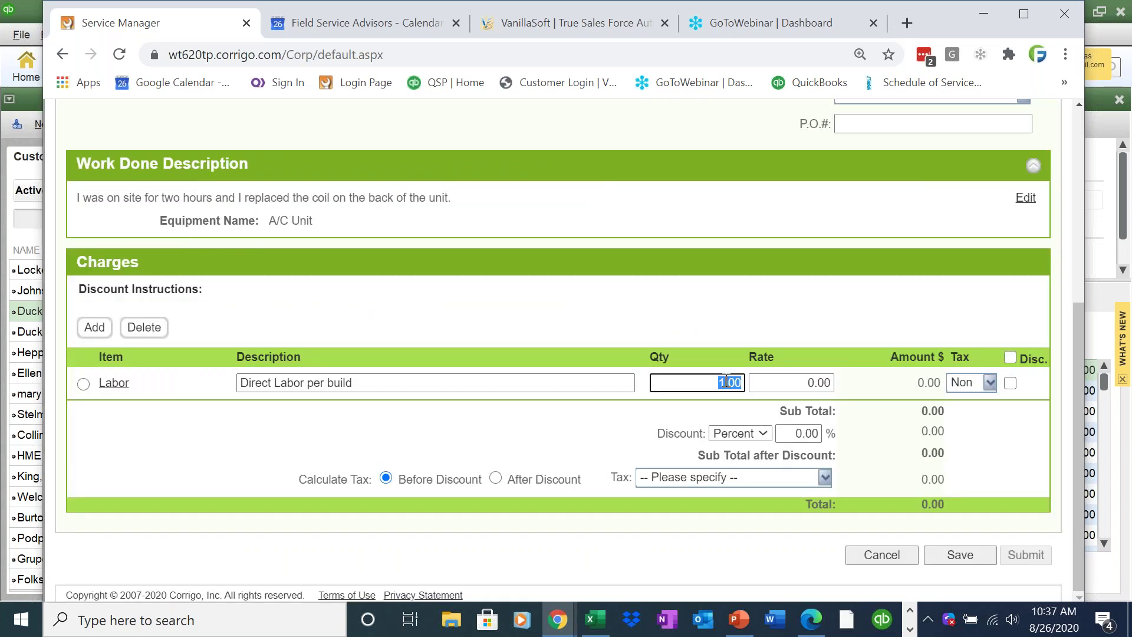
{"action": "type", "text": "2"}
{"action": "key", "text": "Tab"}
{"action": "type", "text": "15"}
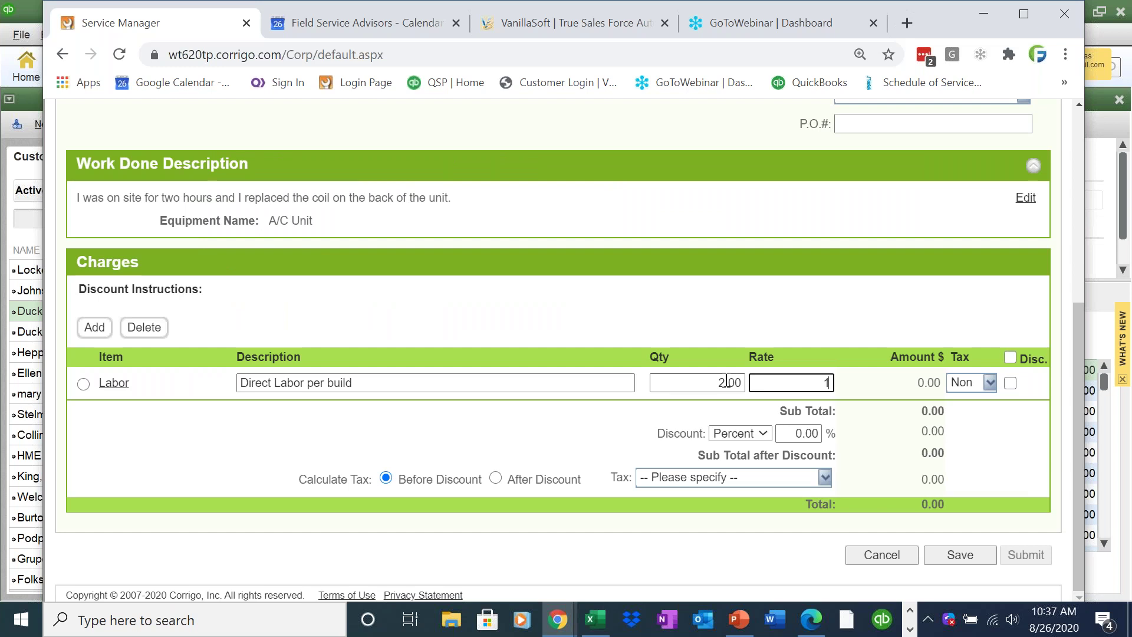
{"action": "type", "text": "0"}
{"action": "left_click", "coordinate": [880, 412]}
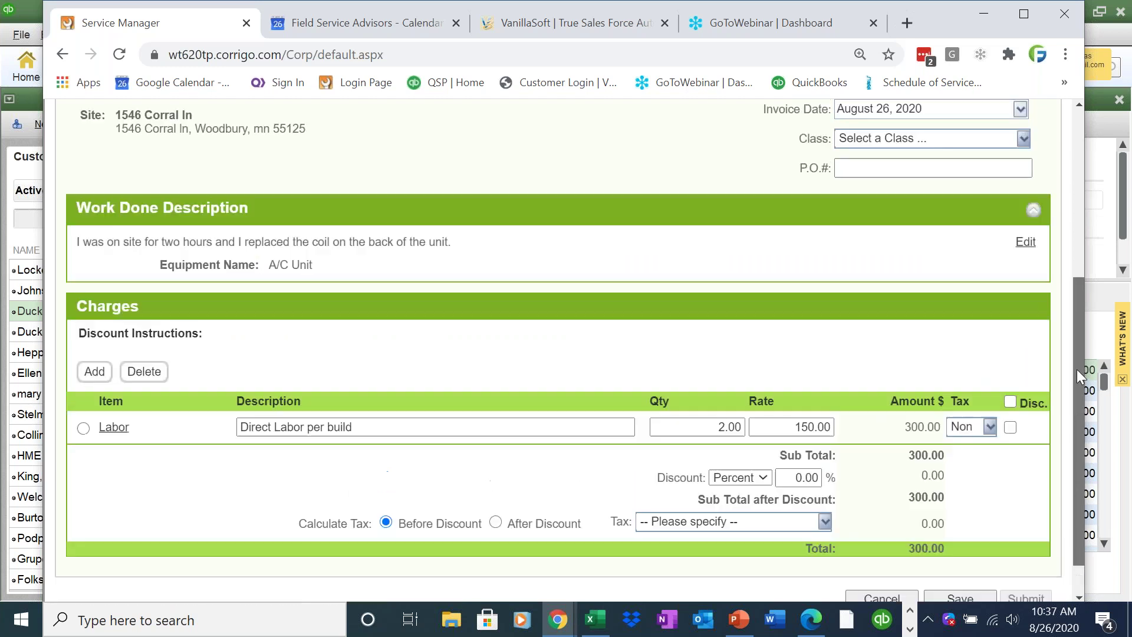
Step: Set the invoice status to Approved, save the invoice, and review the Invoice section of the work order
{"action": "left_click_drag", "start_coordinate": [1079, 393], "coordinate": [1079, 281]}
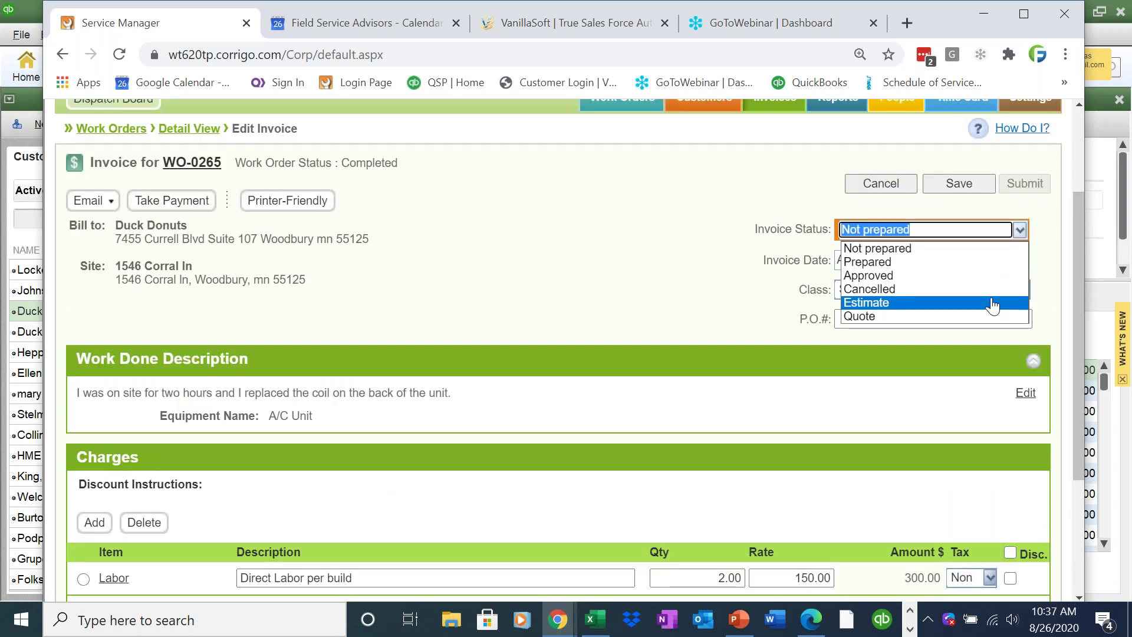
{"action": "left_click", "coordinate": [995, 275]}
{"action": "left_click", "coordinate": [968, 184]}
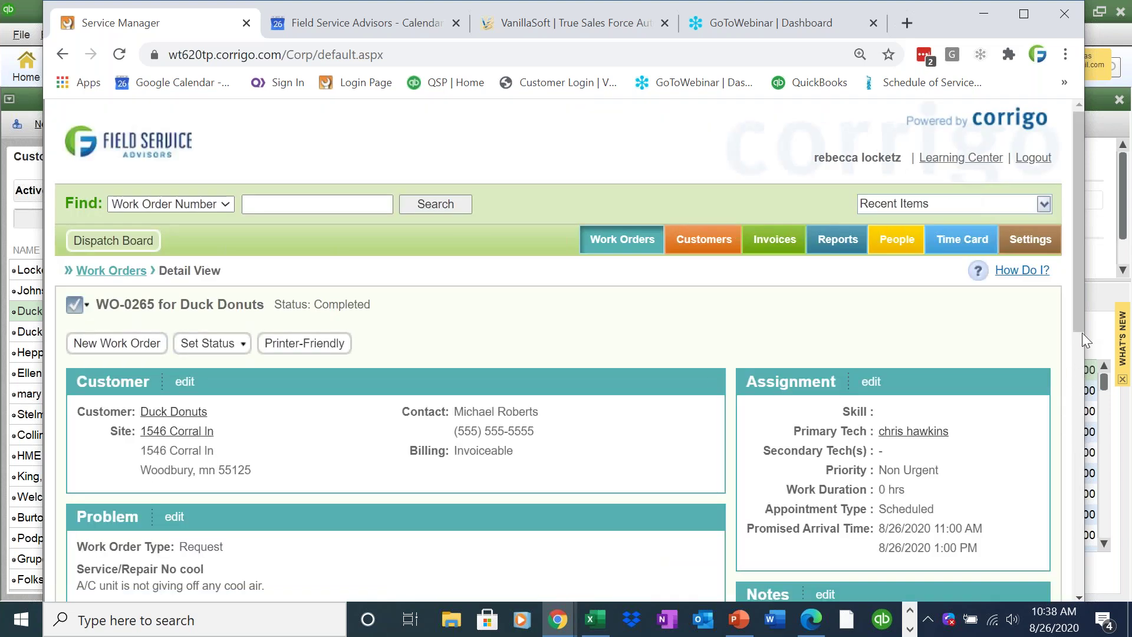
{"action": "left_click_drag", "start_coordinate": [1080, 338], "coordinate": [1087, 510]}
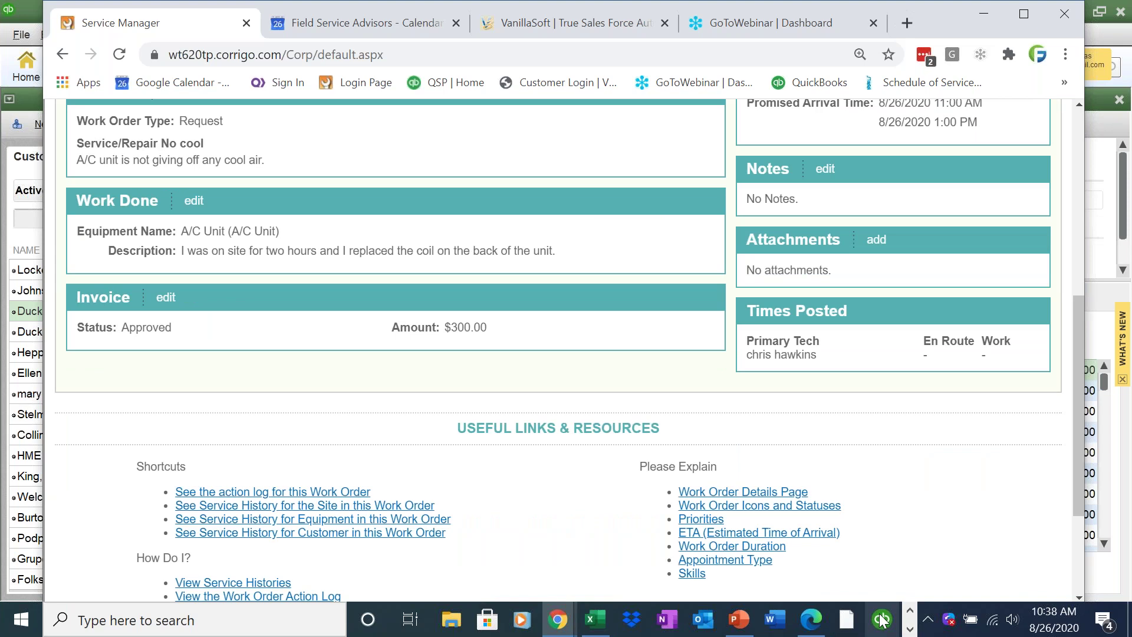
Step: Switch to QuickBooks and start the Intuit Field Service integration synchronization
{"action": "left_click", "coordinate": [909, 629]}
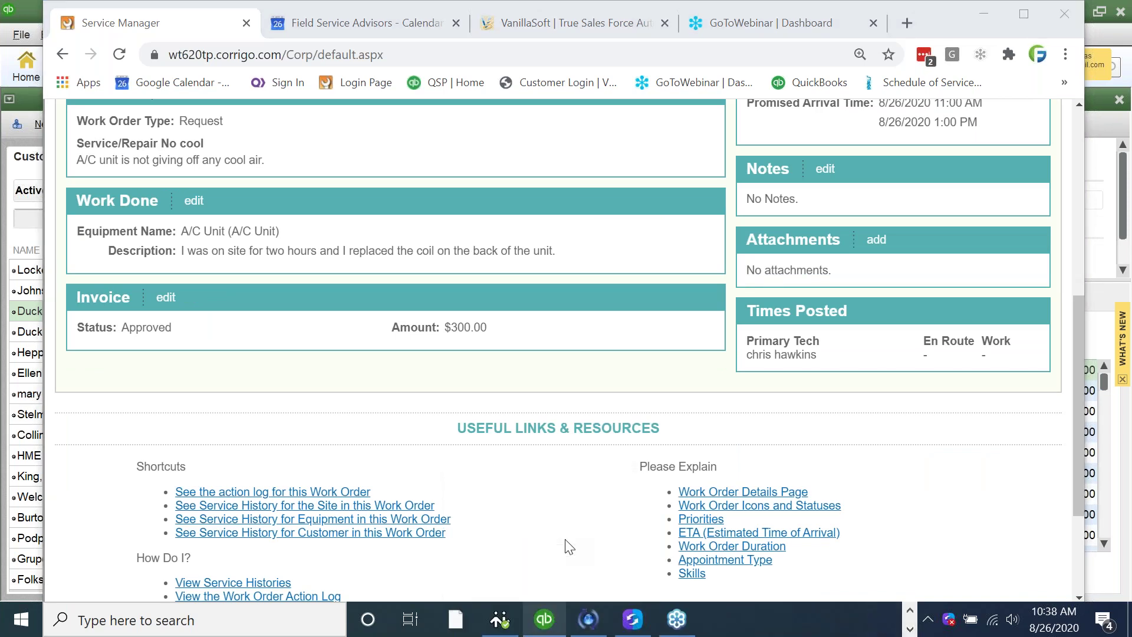
{"action": "left_click", "coordinate": [544, 619]}
{"action": "left_click", "coordinate": [21, 35]}
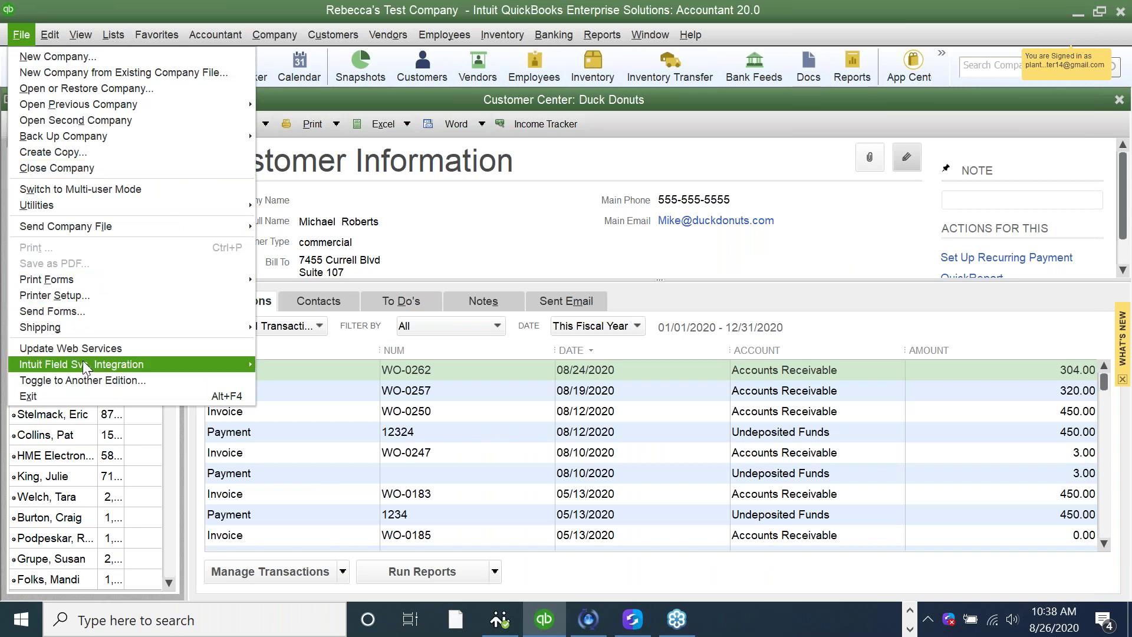
{"action": "mouse_move", "coordinate": [93, 365]}
{"action": "left_click", "coordinate": [274, 367]}
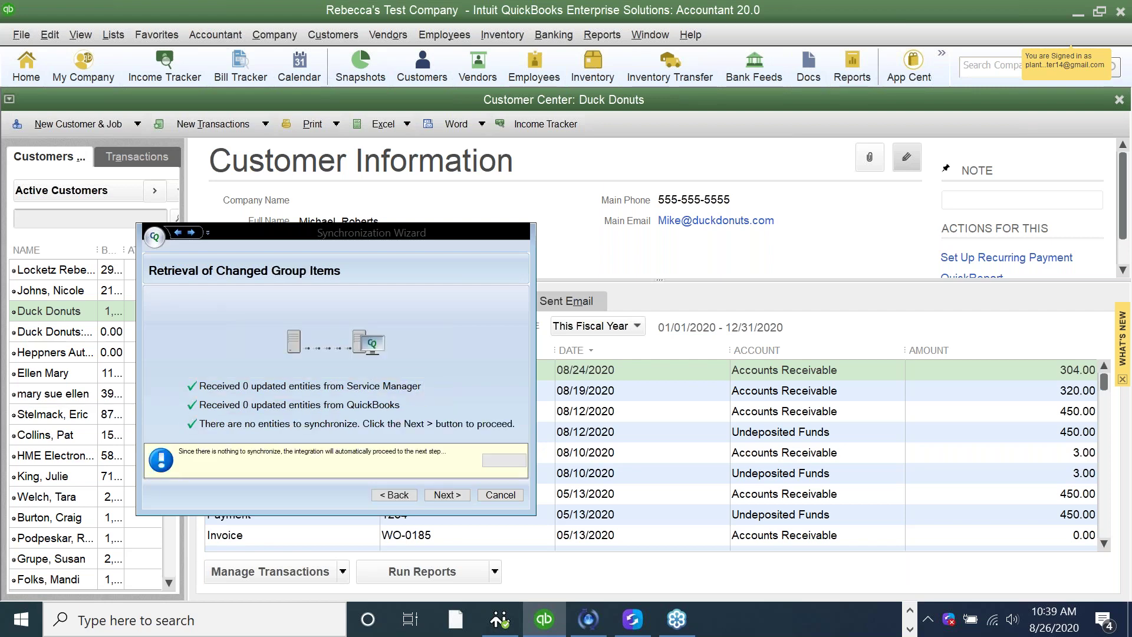
Step: Run the Synchronization Wizard through to the end, accepting the employee and sales rep association and bringing in the approved invoice
{"action": "left_click", "coordinate": [442, 499]}
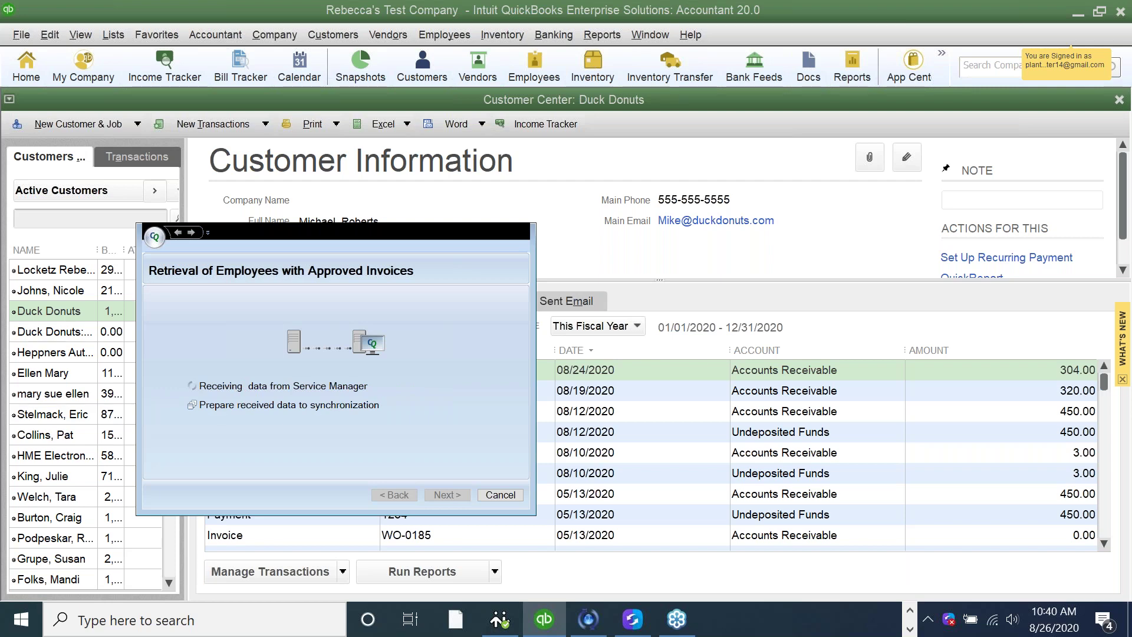
{"action": "left_click", "coordinate": [447, 496]}
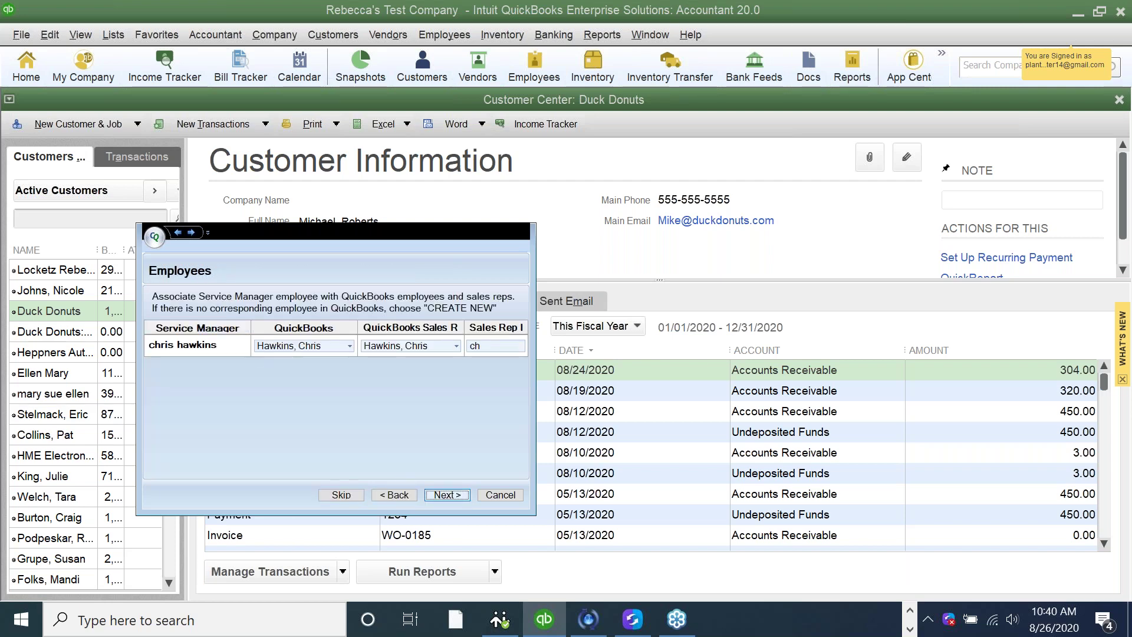
{"action": "left_click", "coordinate": [447, 496]}
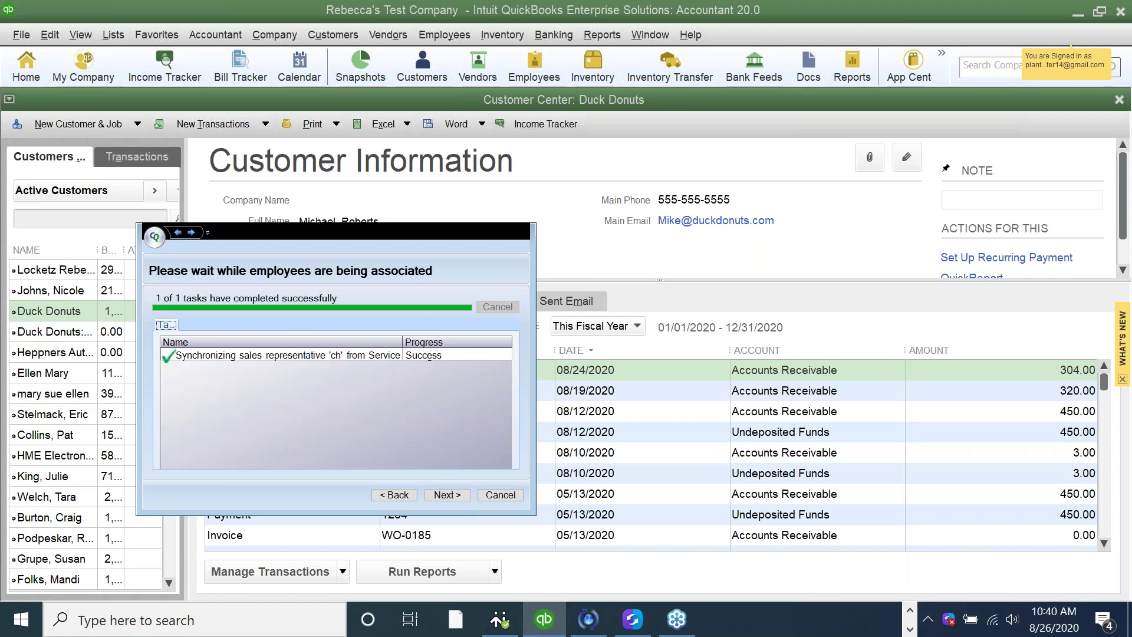
{"action": "key", "text": "Return"}
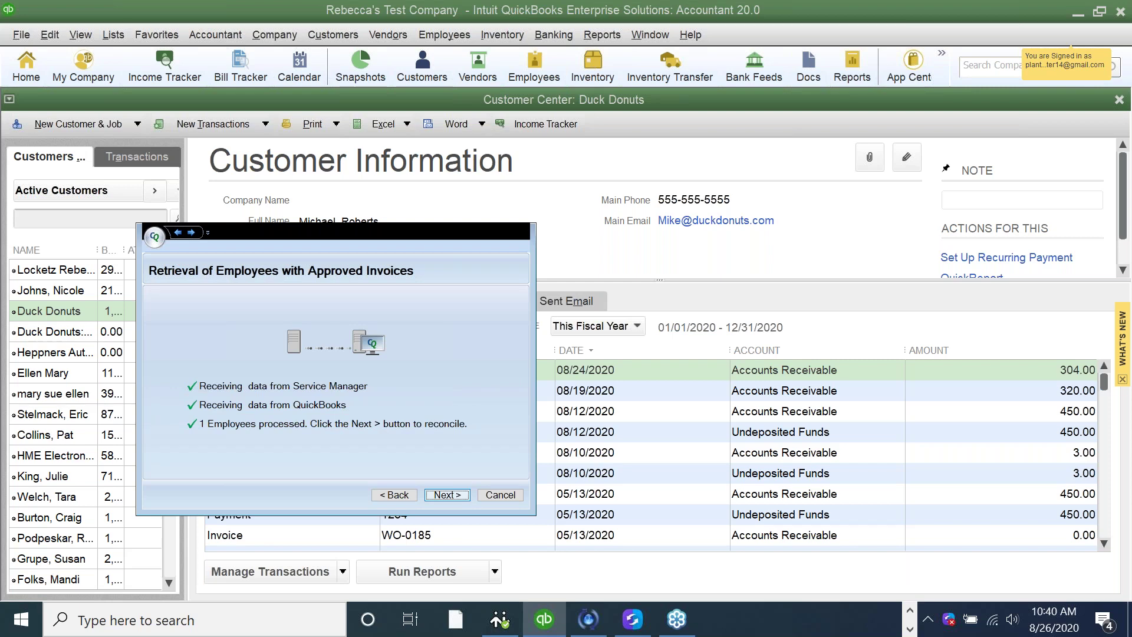
{"action": "key", "text": "Return"}
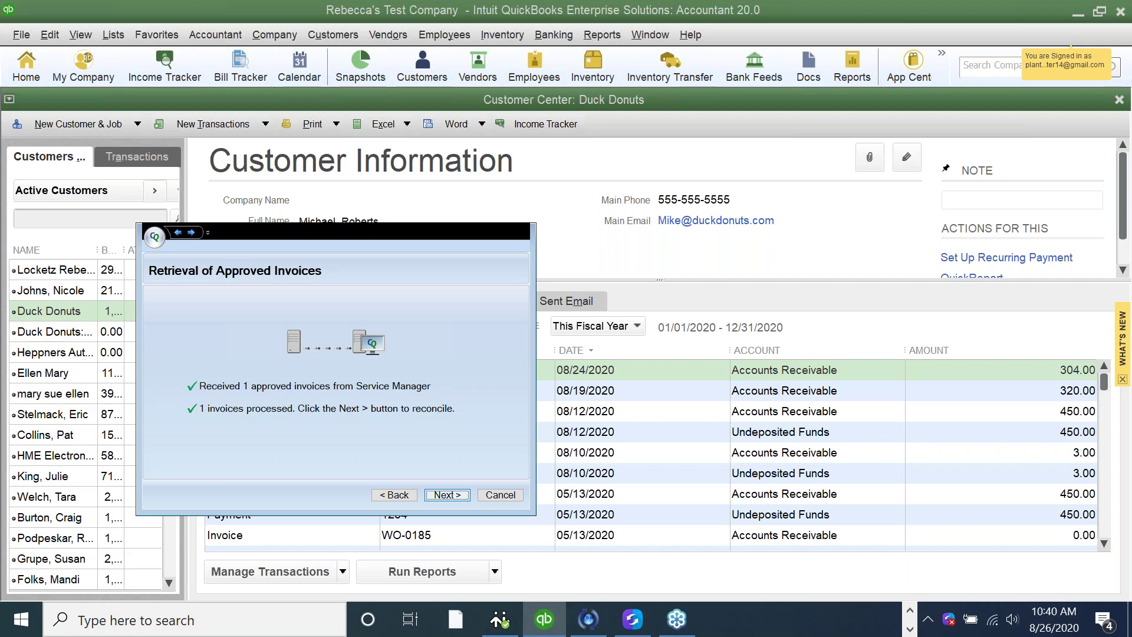
{"action": "left_click", "coordinate": [448, 496]}
{"action": "left_click", "coordinate": [447, 496]}
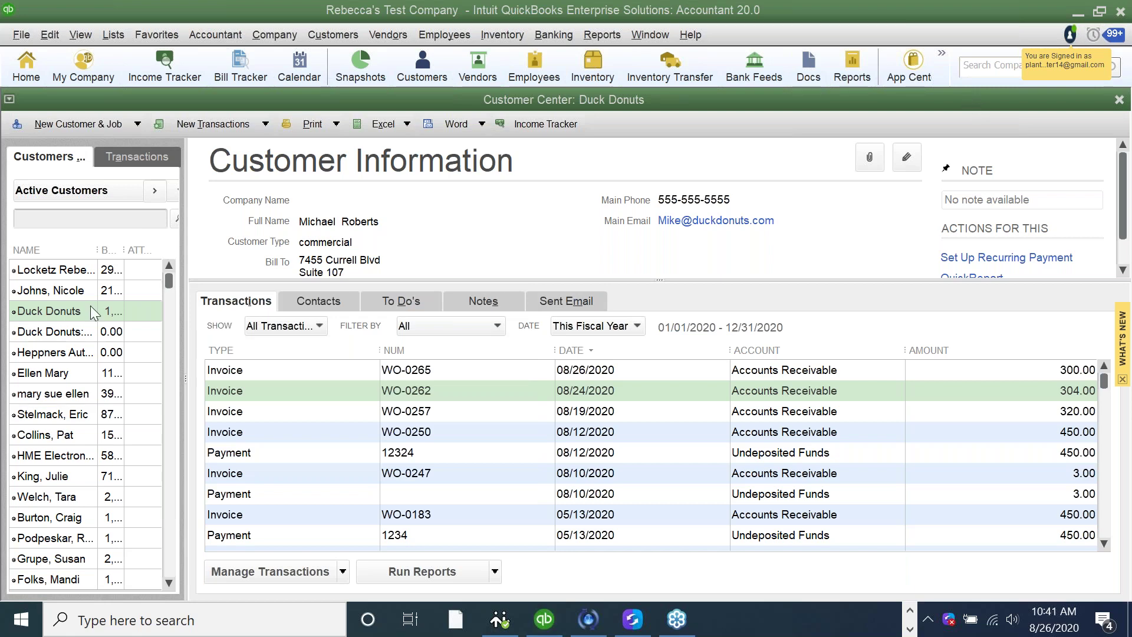
Step: Open the Duck Donuts invoice dated 08/26/2020 and prepare an email with the invoice attached
{"action": "left_click", "coordinate": [423, 371]}
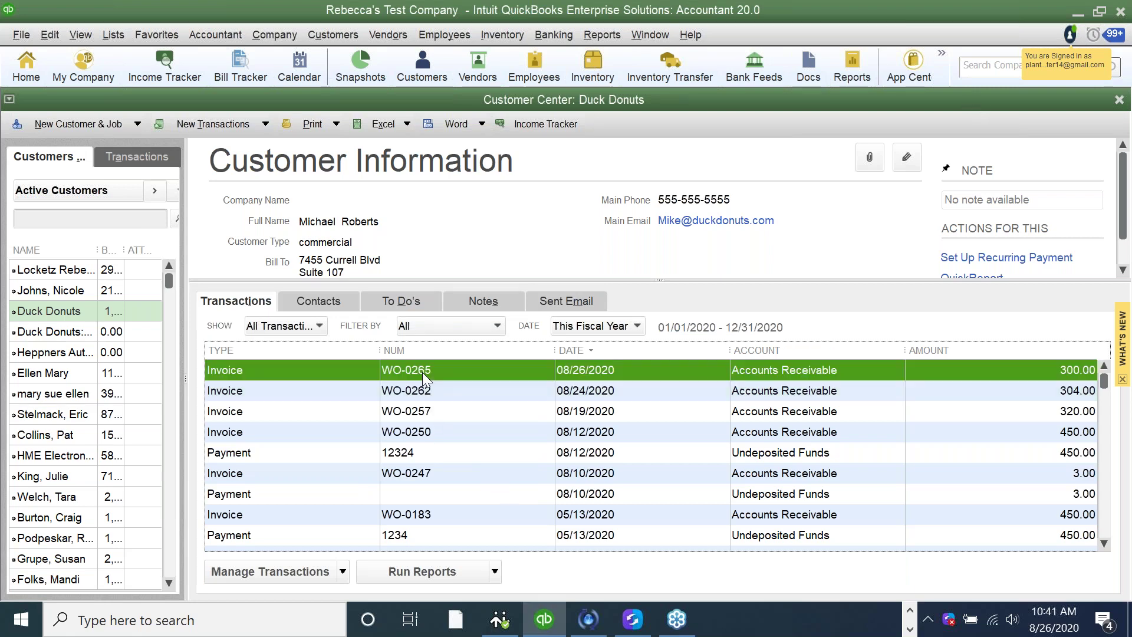
{"action": "double_click", "coordinate": [422, 372]}
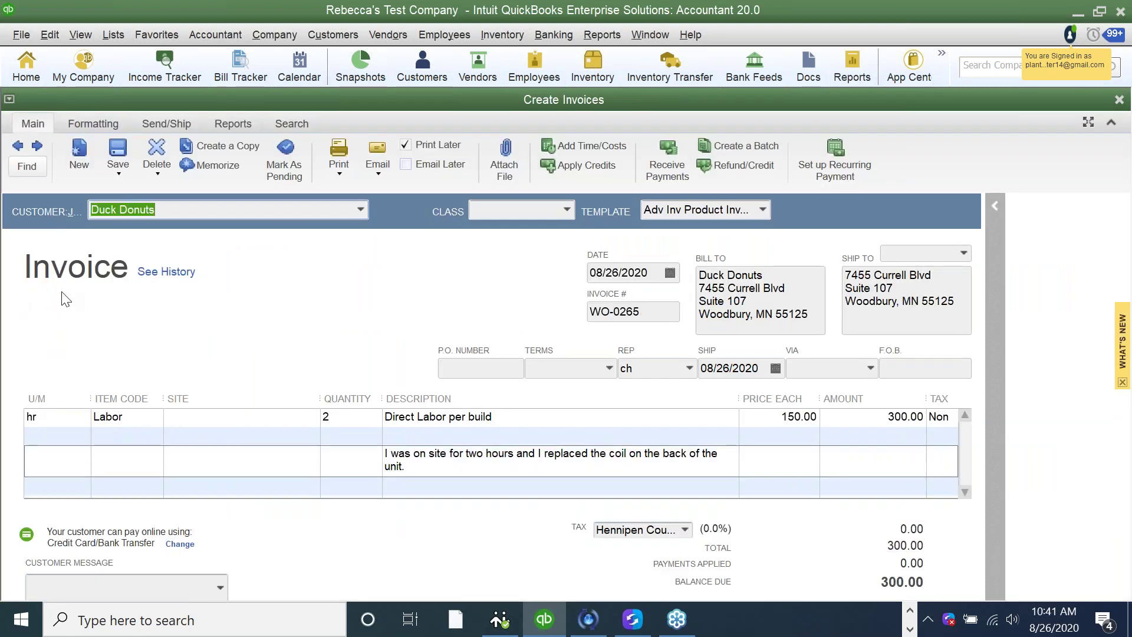
{"action": "left_click", "coordinate": [382, 175]}
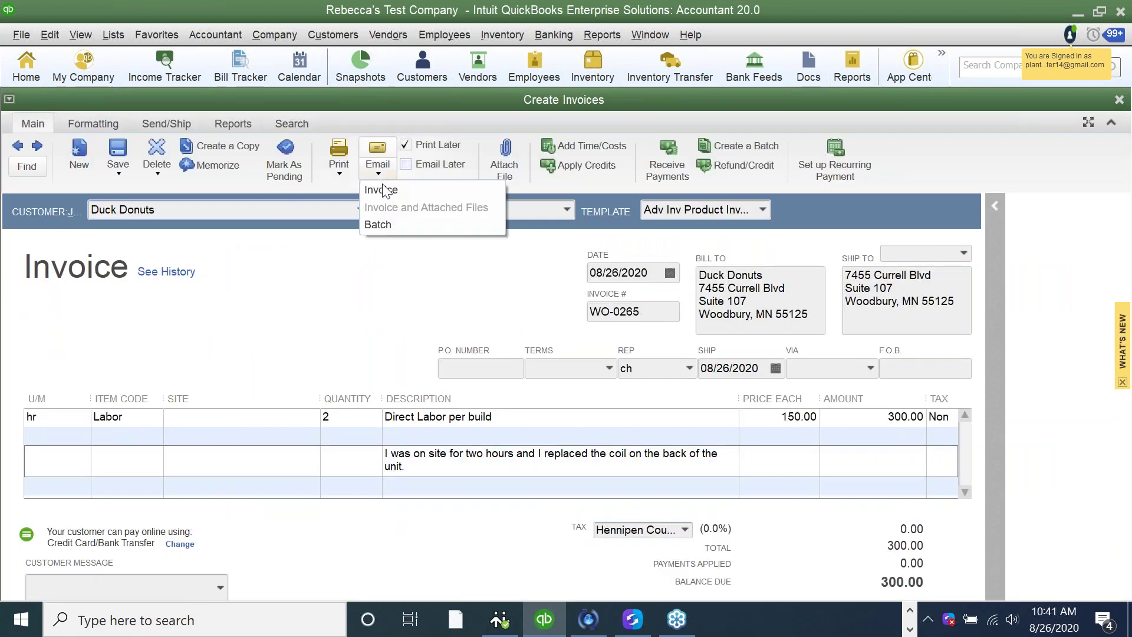
{"action": "left_click", "coordinate": [385, 190]}
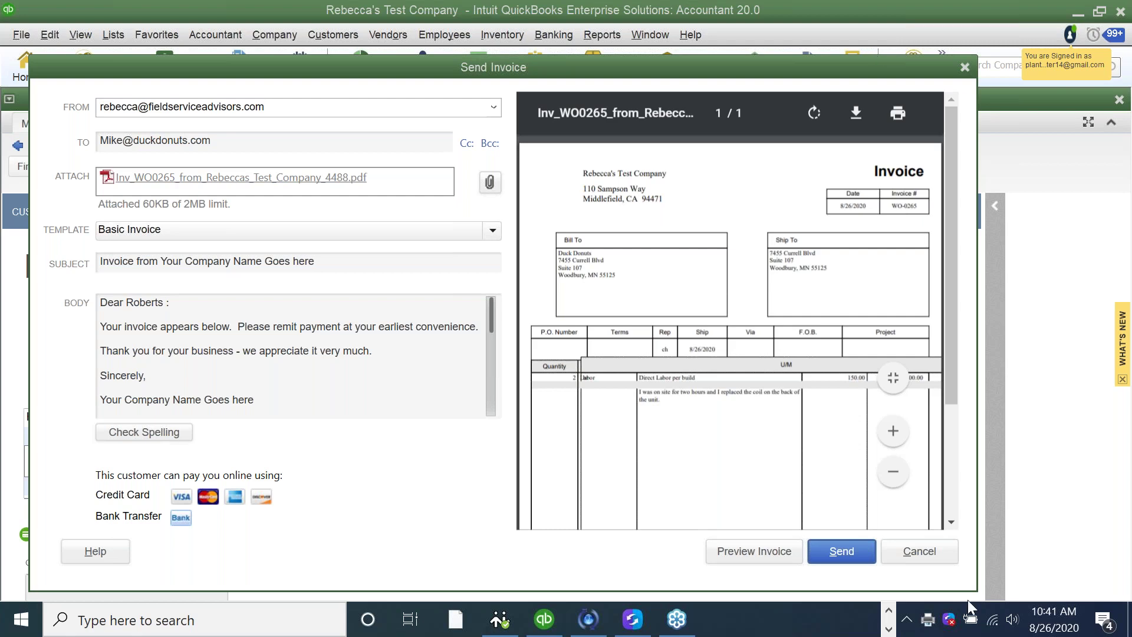
Step: Switch to the Intuit Field Service Management presentation in PowerPoint and show the Pricing slide
{"action": "left_click", "coordinate": [887, 614]}
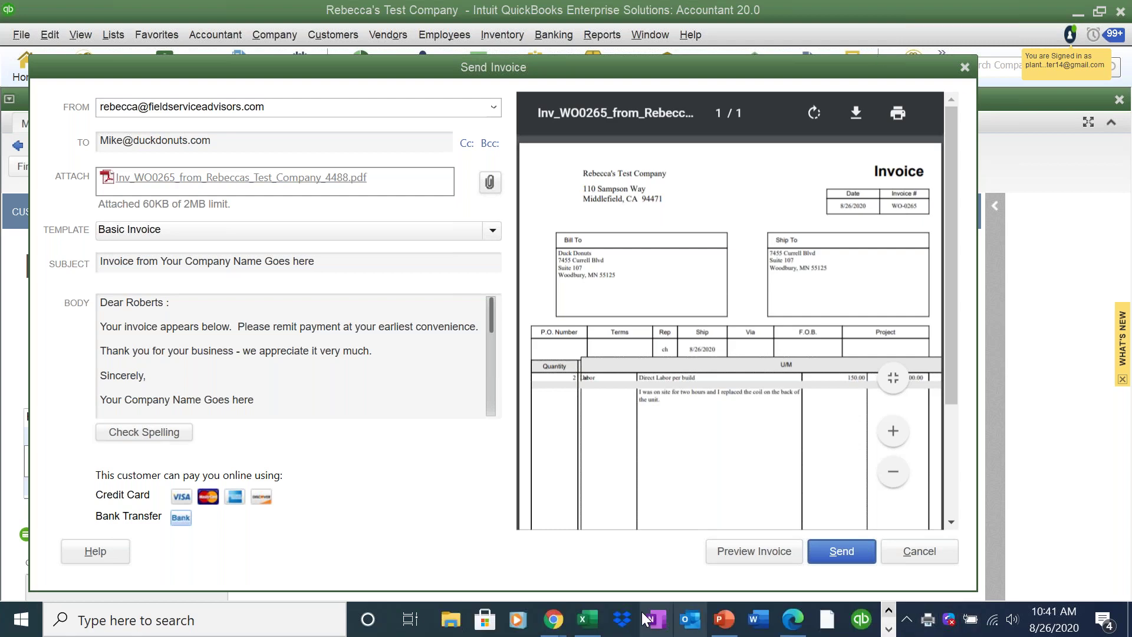
{"action": "left_click", "coordinate": [716, 627]}
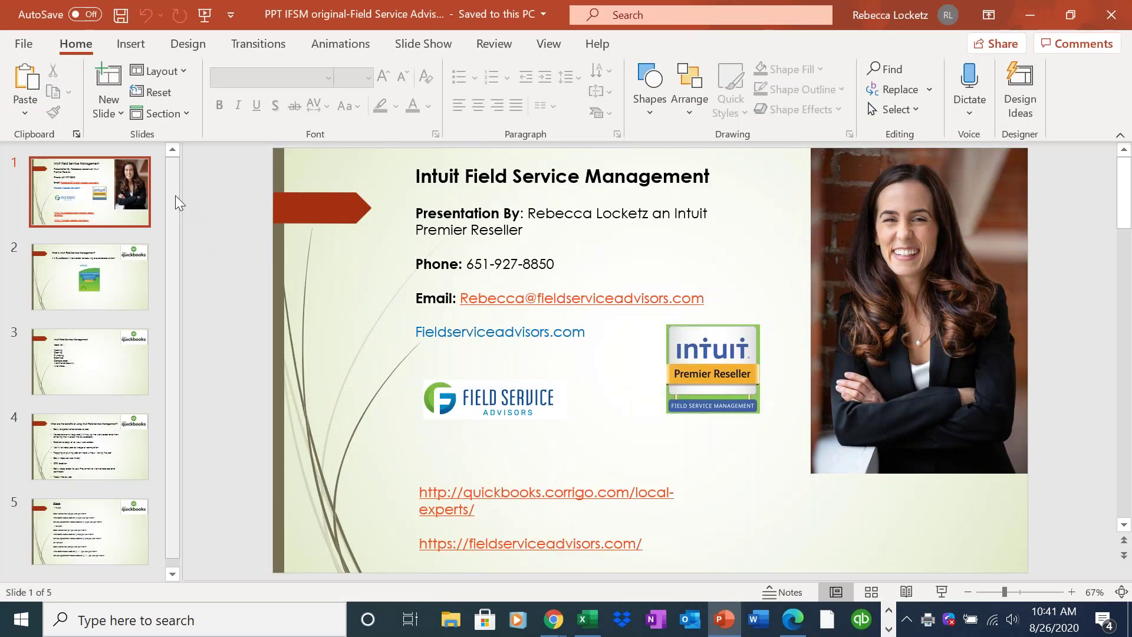
{"action": "left_click_drag", "start_coordinate": [175, 196], "coordinate": [169, 232]}
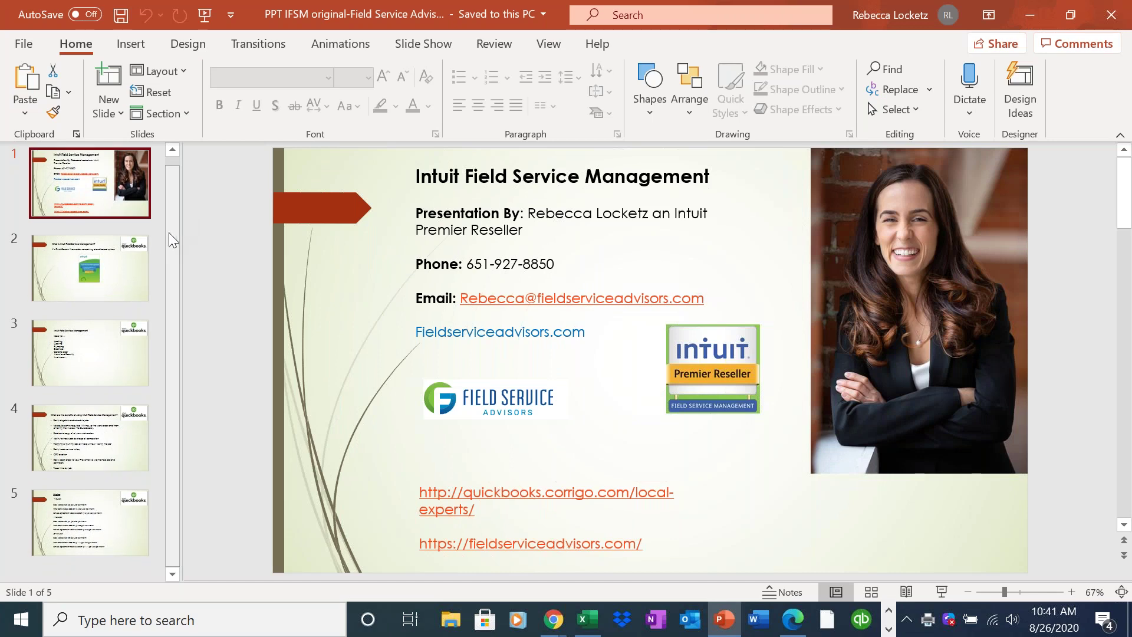
{"action": "left_click", "coordinate": [116, 430]}
{"action": "left_click", "coordinate": [102, 524]}
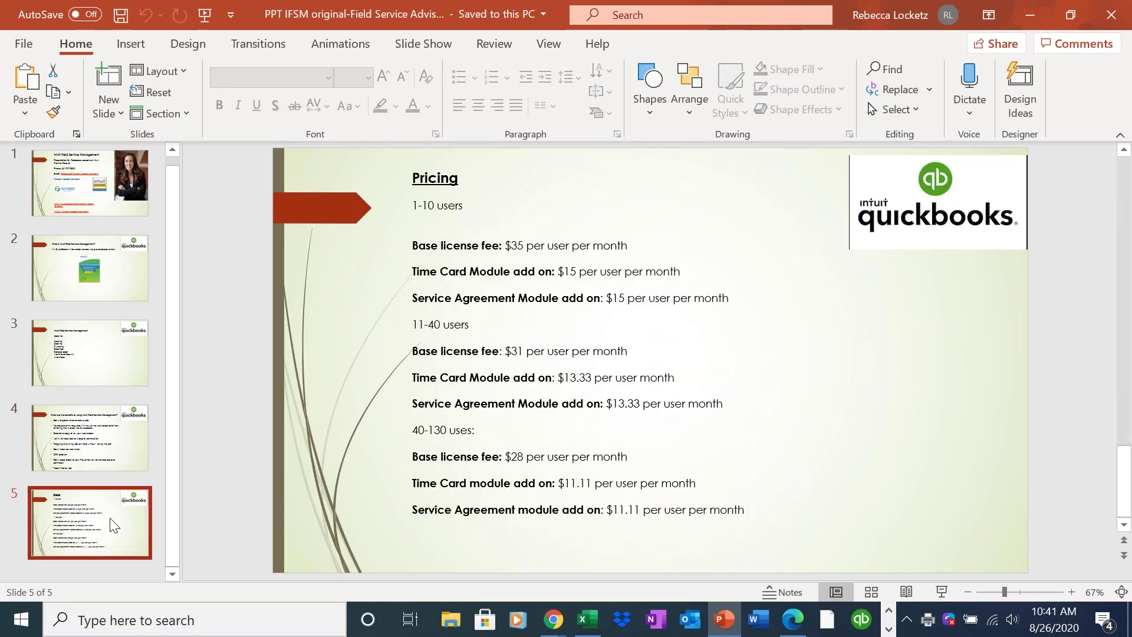